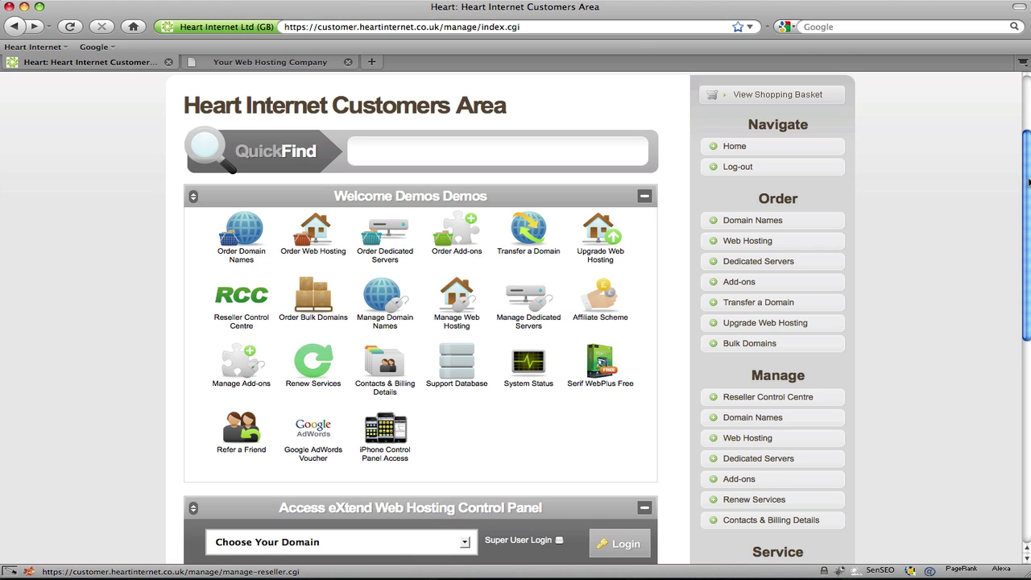
- Search QuickFind for 'customise', then clear the search and dismiss its suggestions
click(465, 154)
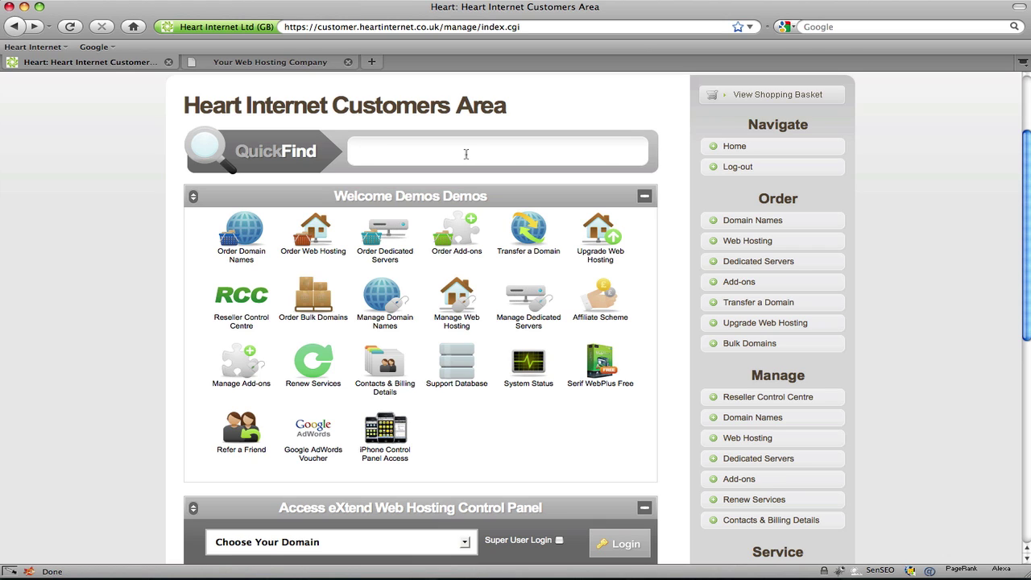
text(custom)
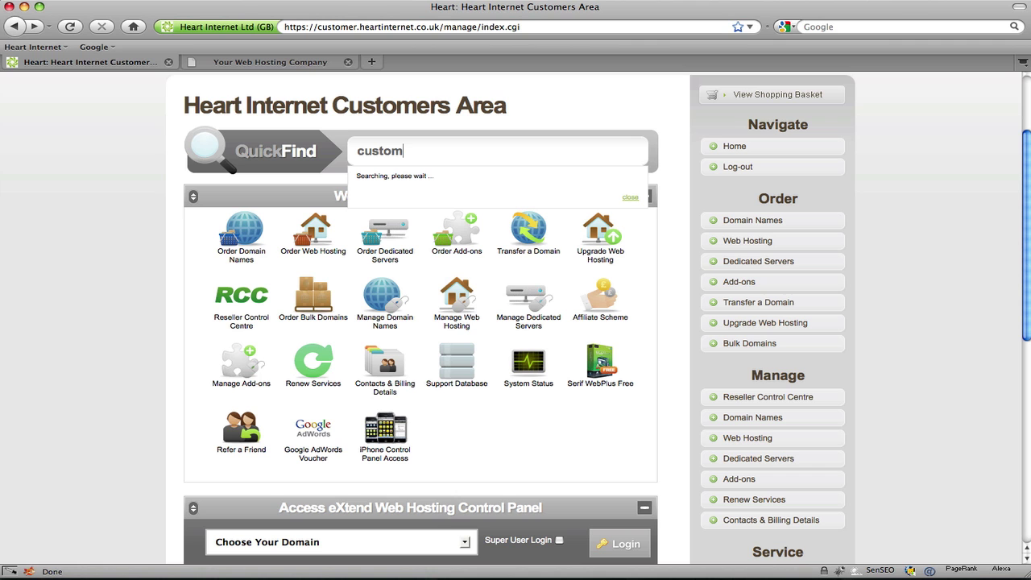
text(ise)
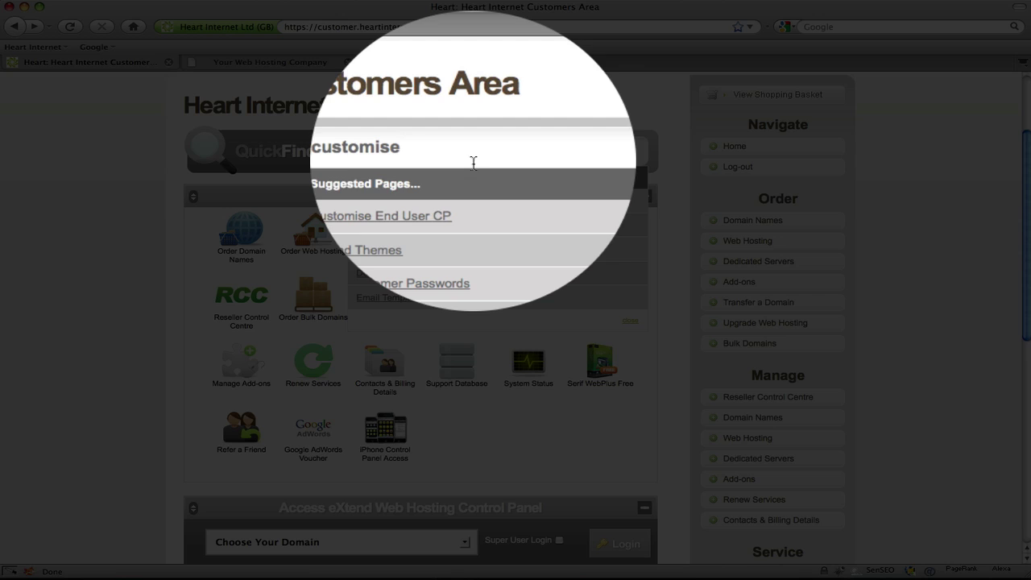
key(BackSpace)
key(BackSpace)
key(BackSpace)
key(BackSpace)
key(BackSpace)
key(BackSpace)
key(BackSpace)
key(BackSpace)
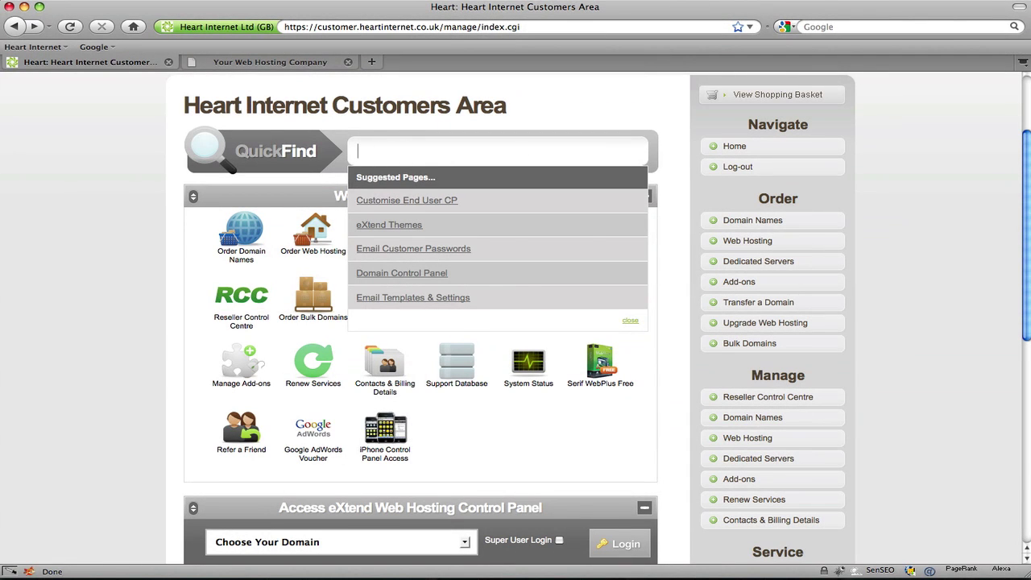
click(890, 161)
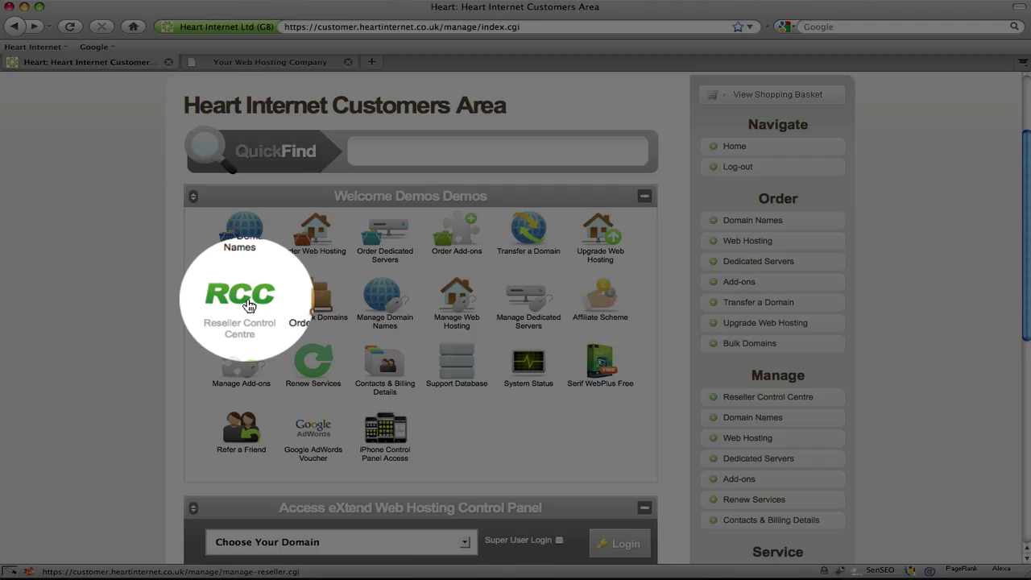
- Go to Reseller Control Centre, then HostPay, then the Customise End User CP page
click(249, 306)
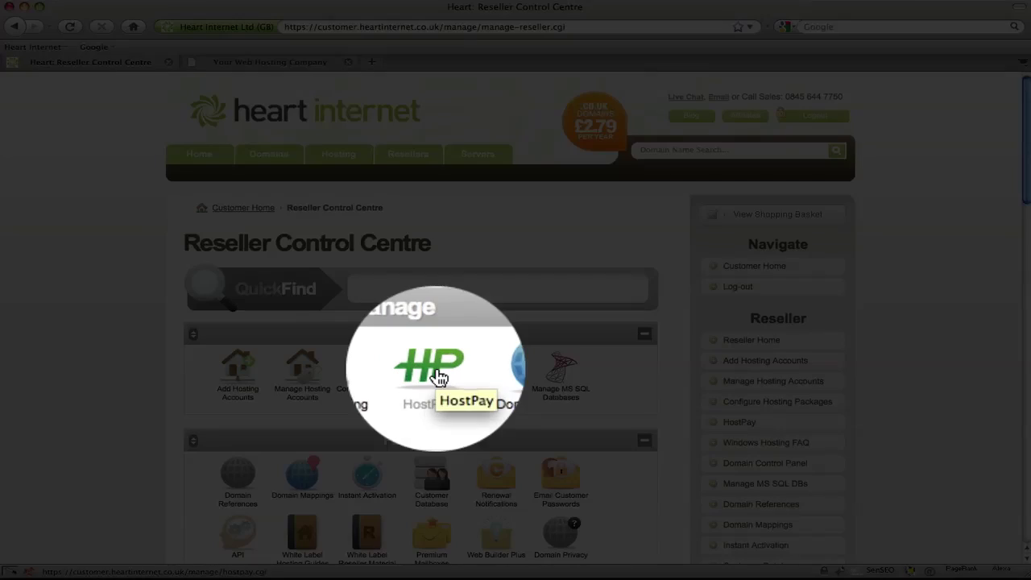
click(439, 377)
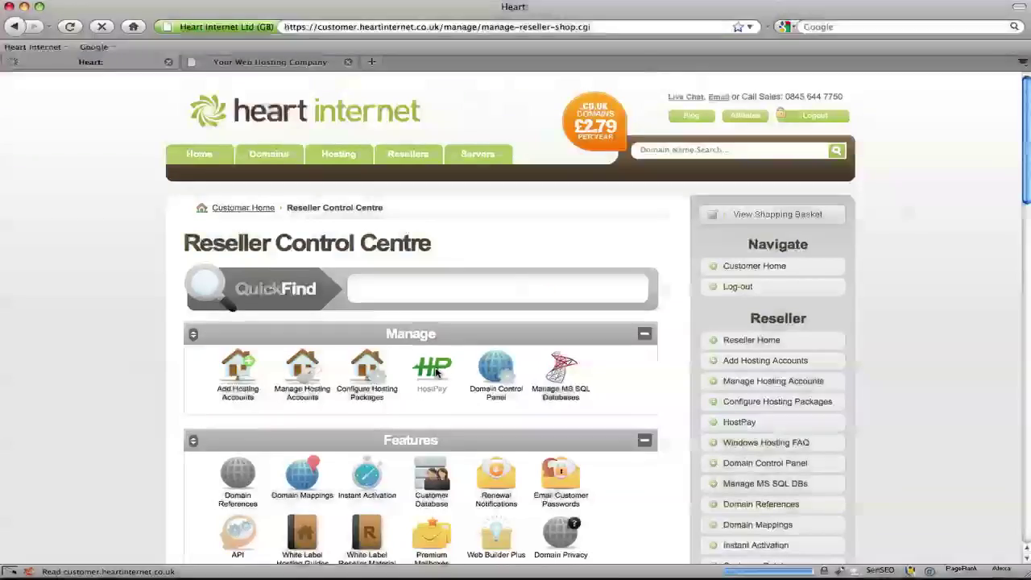
scroll(244, 286, down, 3)
scroll(244, 286, down, 2)
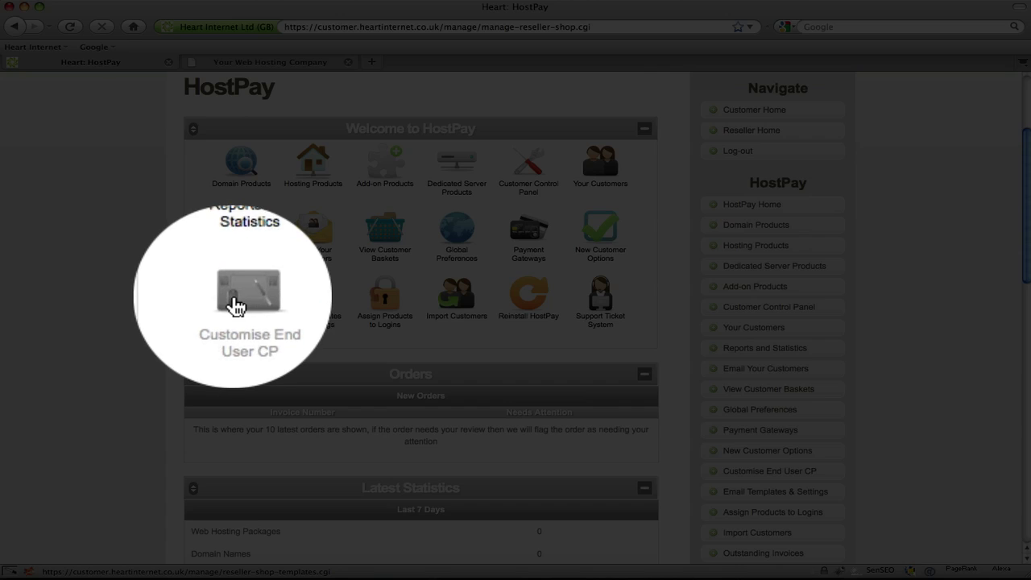
click(236, 305)
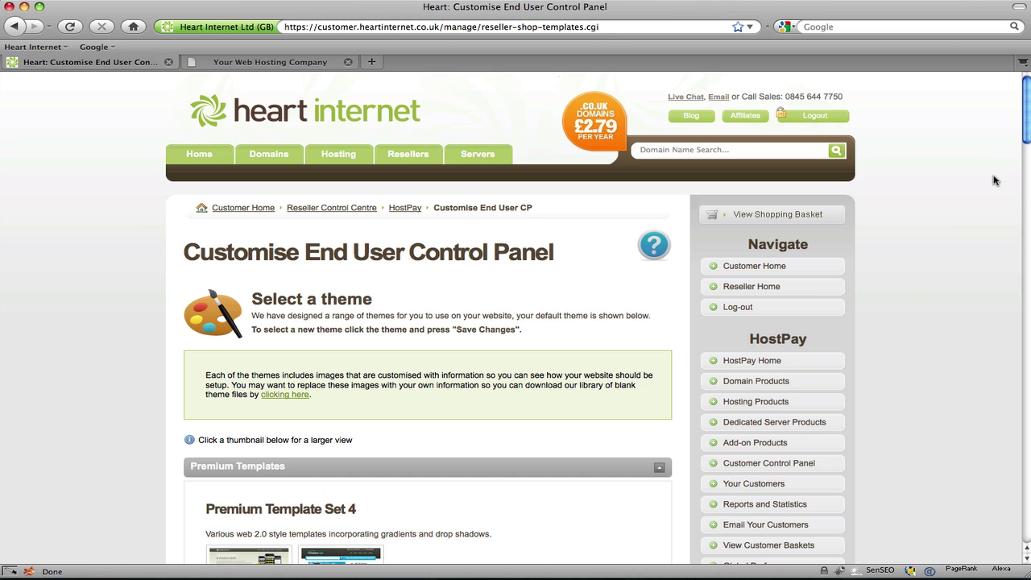
- Browse the theme sets, briefly expanding and collapsing Classic Template Sets, back to Premium Template Set 1
drag(1026, 137, 1027, 298)
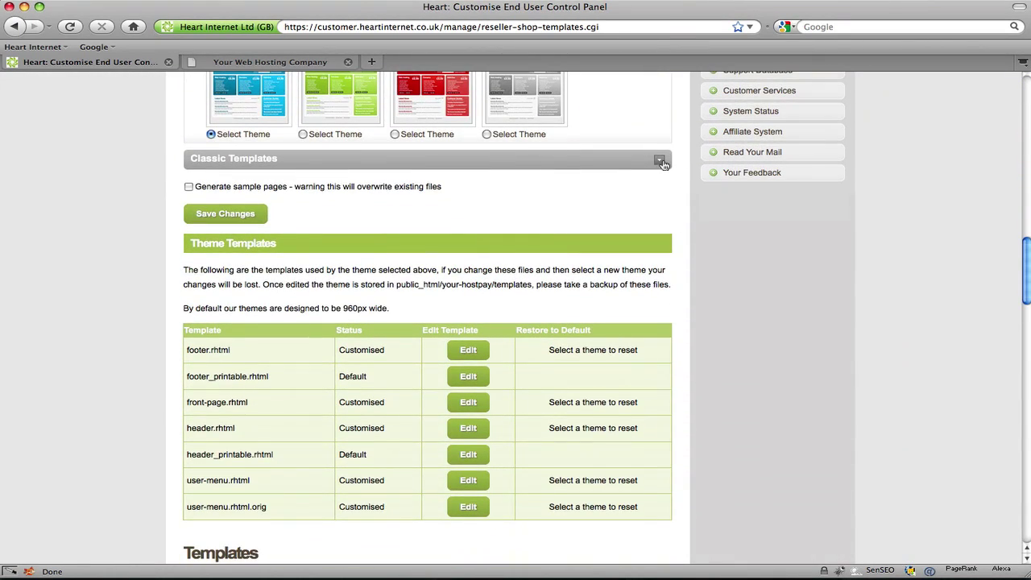
click(659, 161)
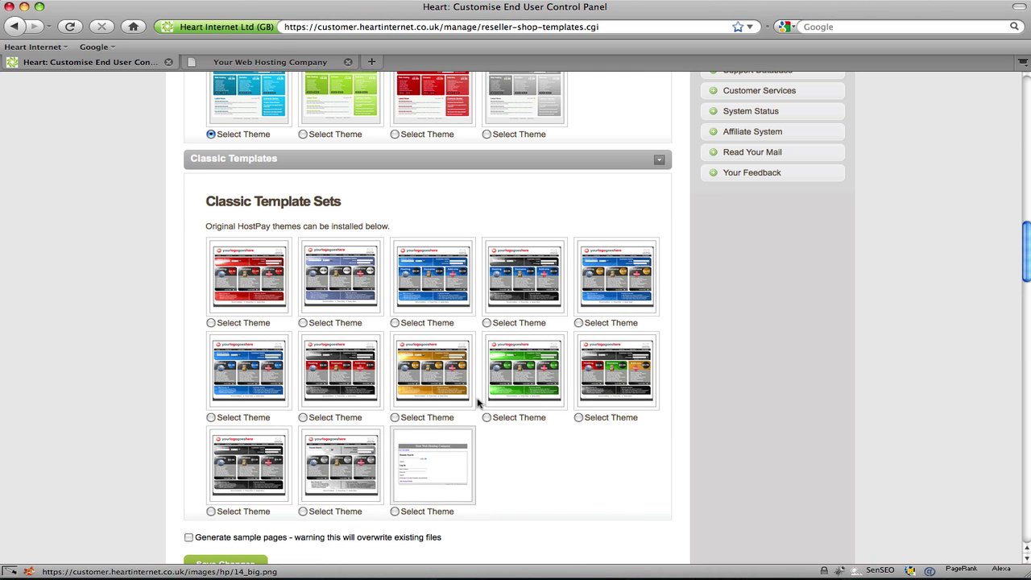
click(659, 162)
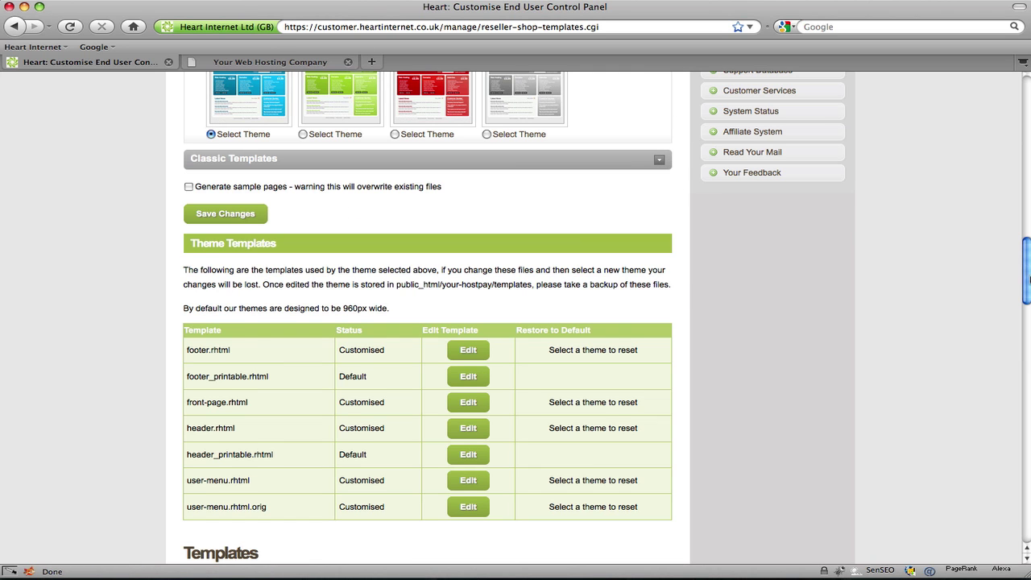
drag(1029, 279, 1027, 251)
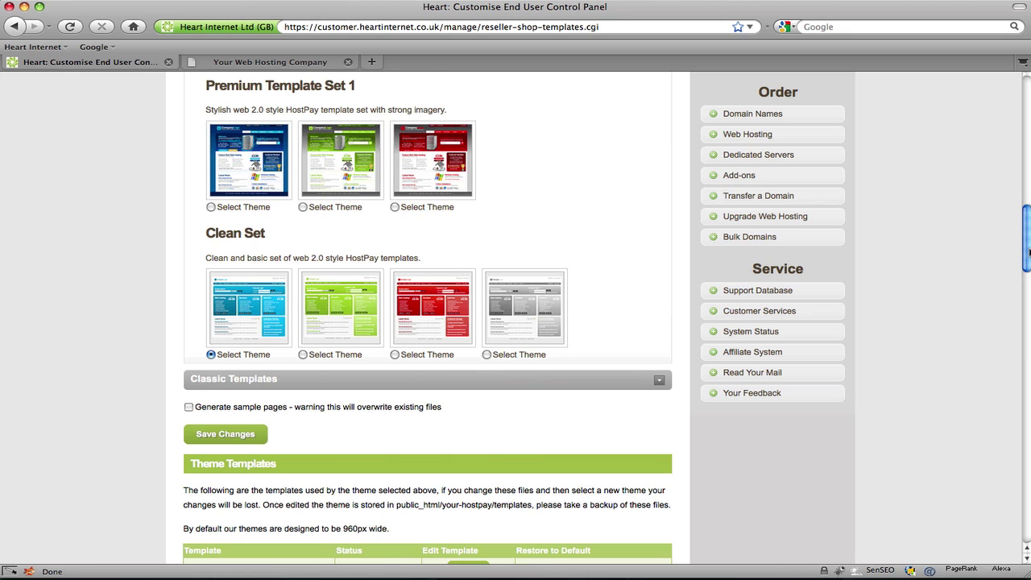
drag(1027, 252, 1027, 238)
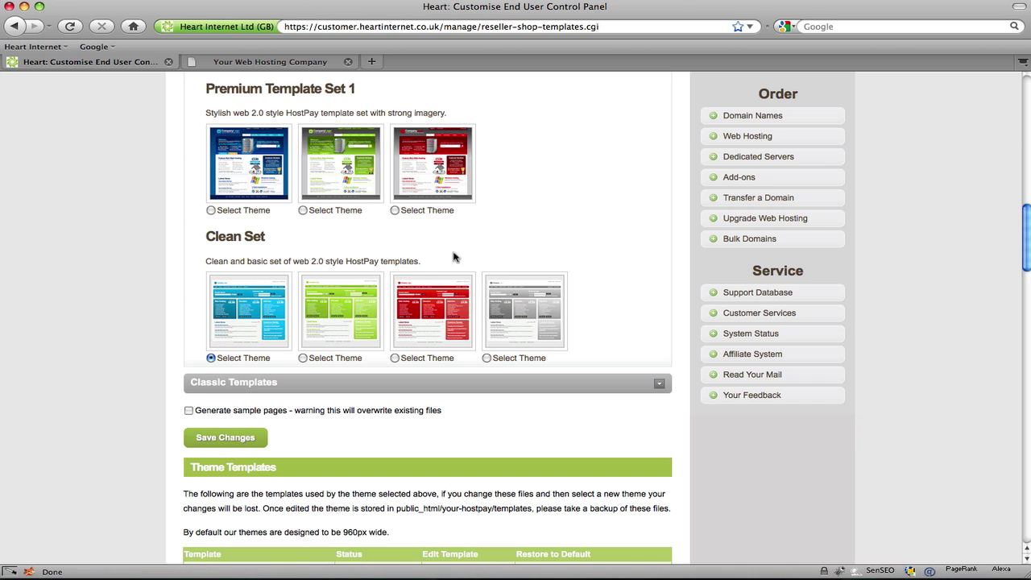
click(218, 64)
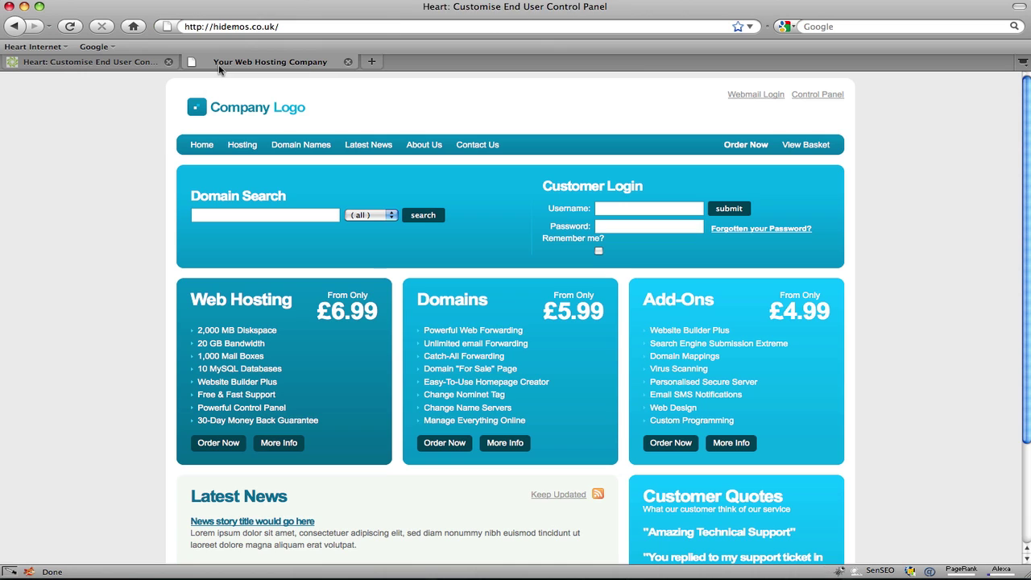
scroll(141, 159, down, 3)
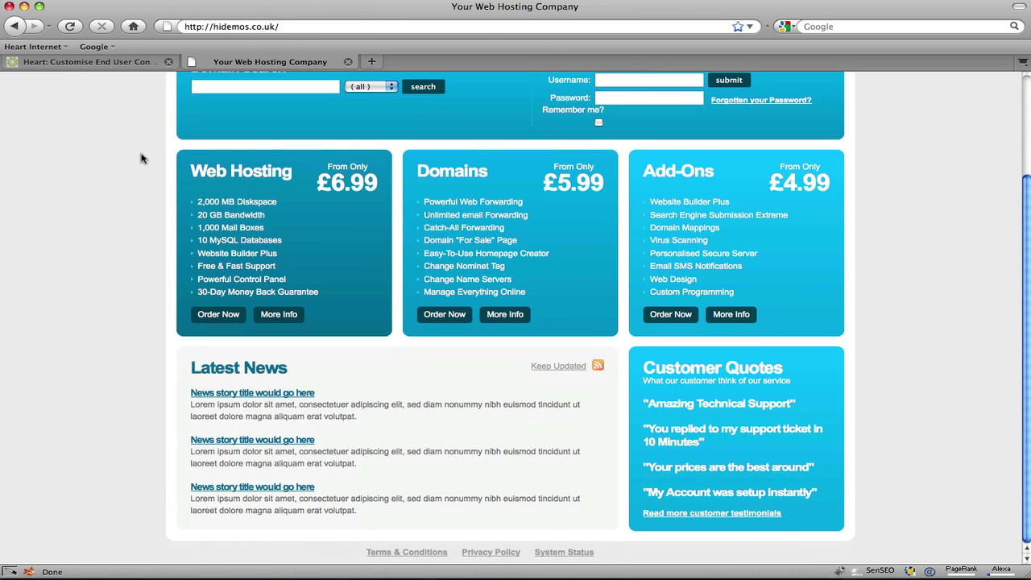
scroll(141, 158, up, 3)
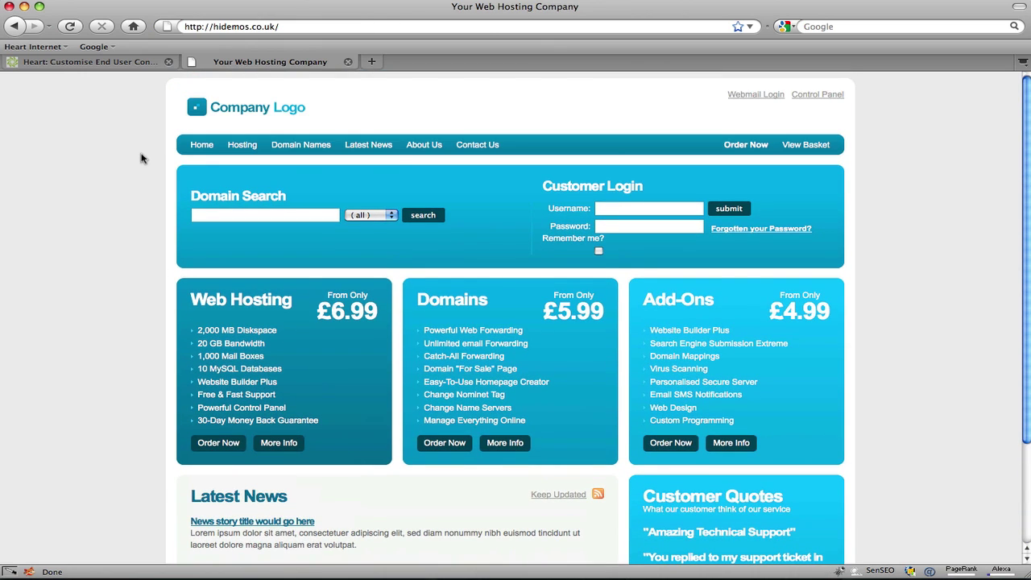
click(74, 63)
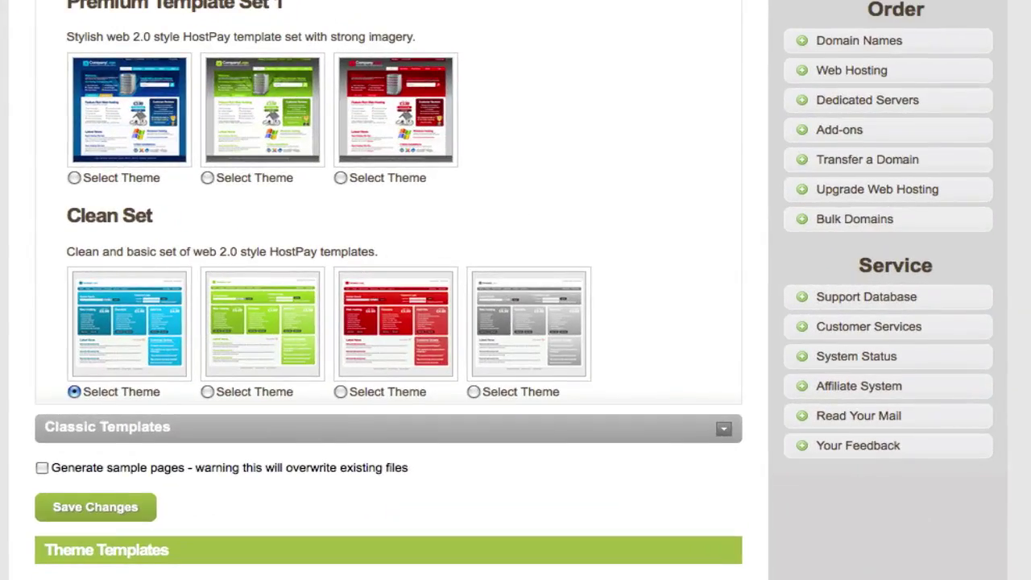
scroll(981, 266, up, 8)
scroll(515, 290, up, 3)
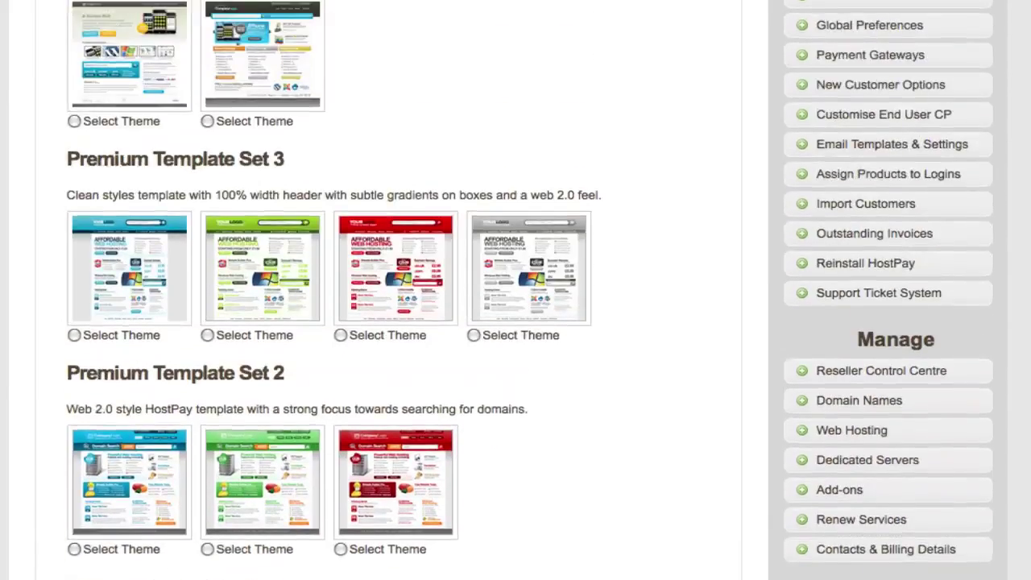
scroll(516, 289, down, 9)
scroll(515, 290, up, 1)
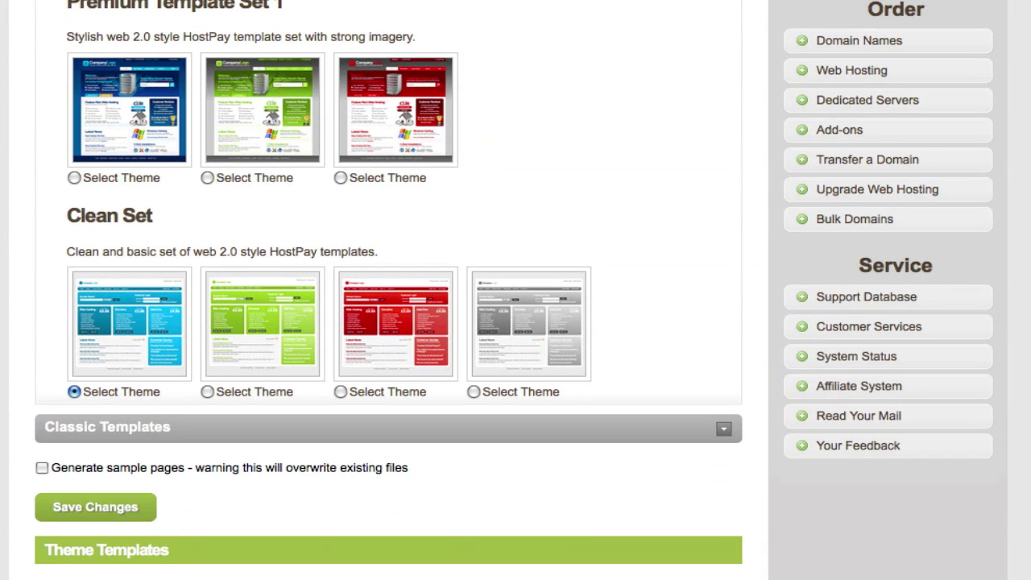
- Save the first Premium Template Set 1 theme with sample pages generated, then return to the hidemos.co.uk storefront
click(74, 178)
click(43, 468)
click(99, 521)
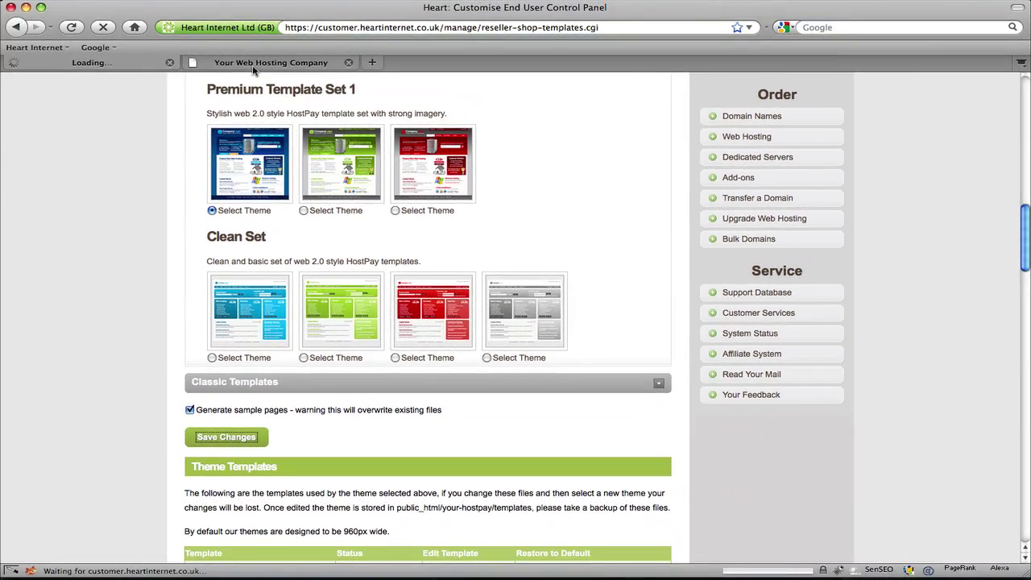
click(252, 67)
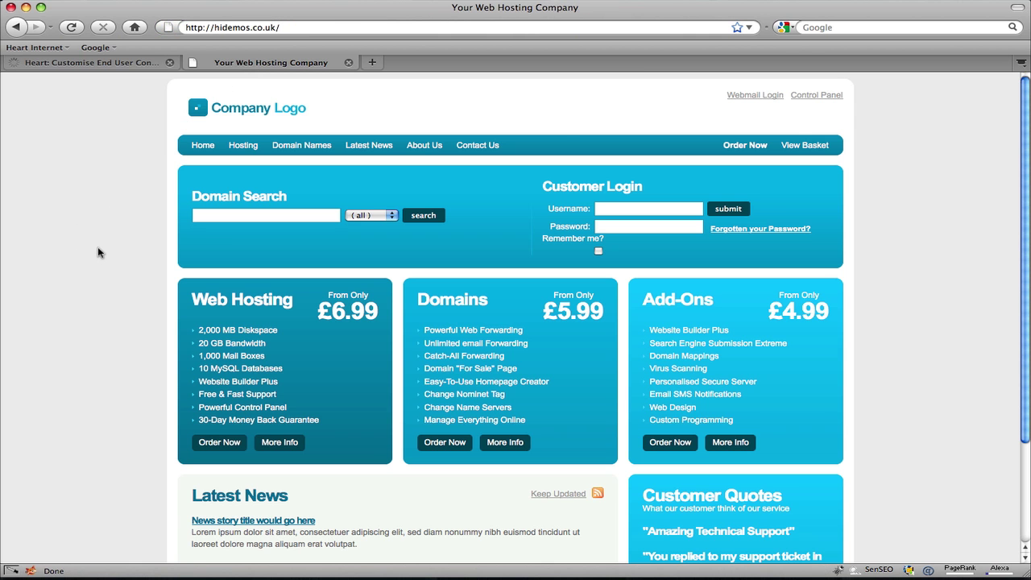
- Reload the hidemos.co.uk storefront and scroll through it to preview the new dark blue theme
key(super+r)
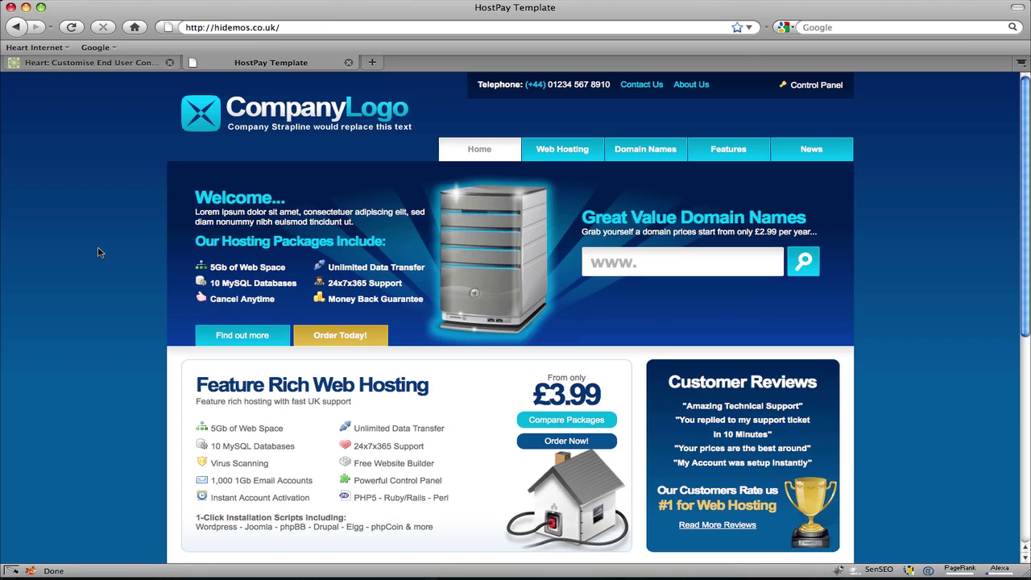
scroll(73, 250, down, 10)
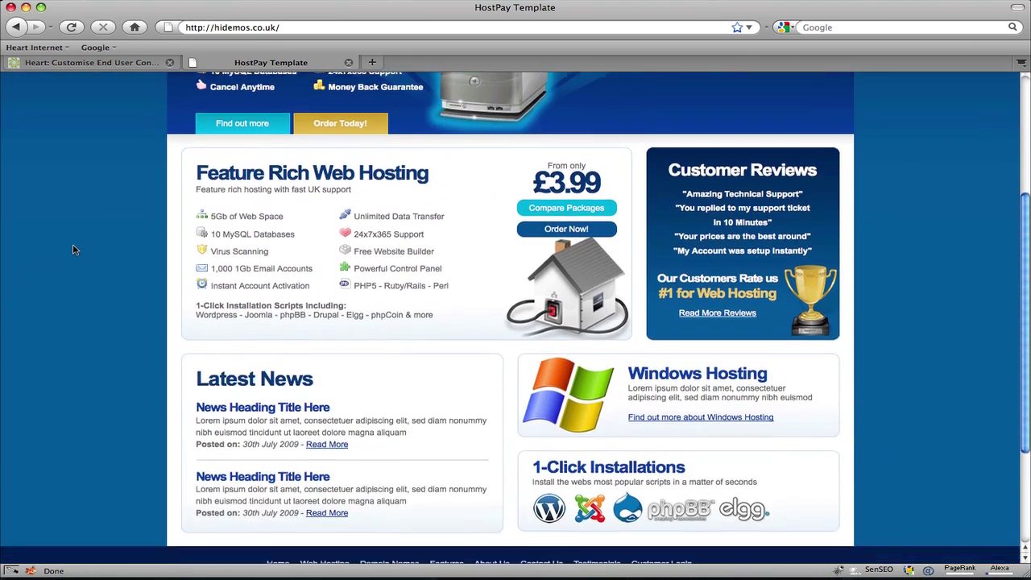
scroll(73, 250, up, 10)
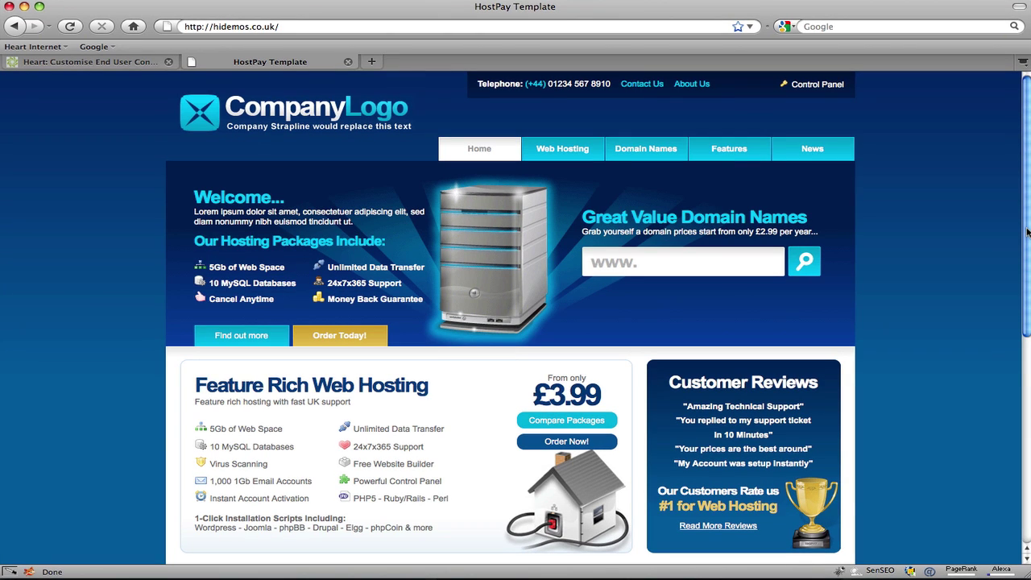
- Back on the theme page, save the first Clean Set theme with sample pages generated
click(117, 65)
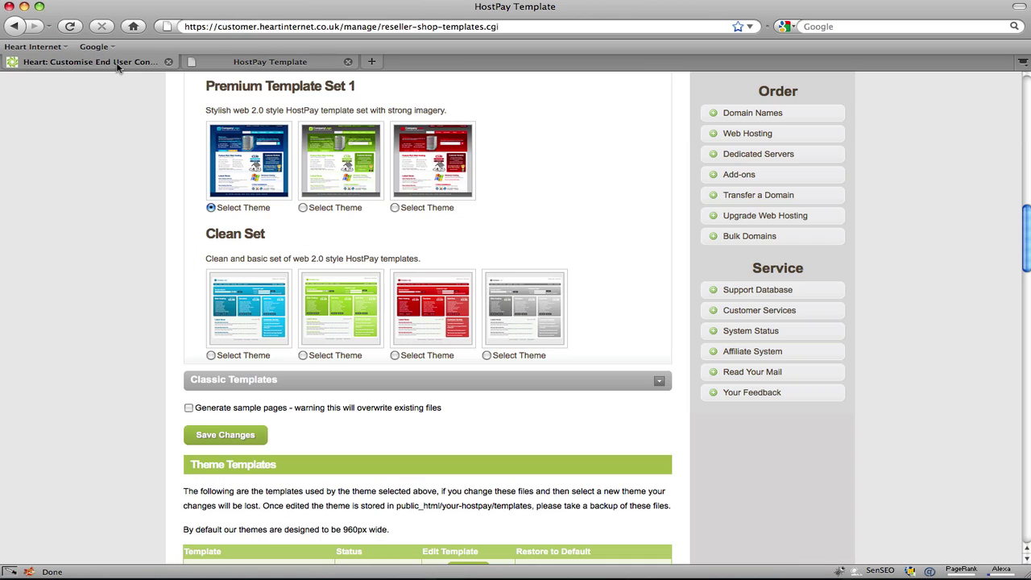
click(211, 355)
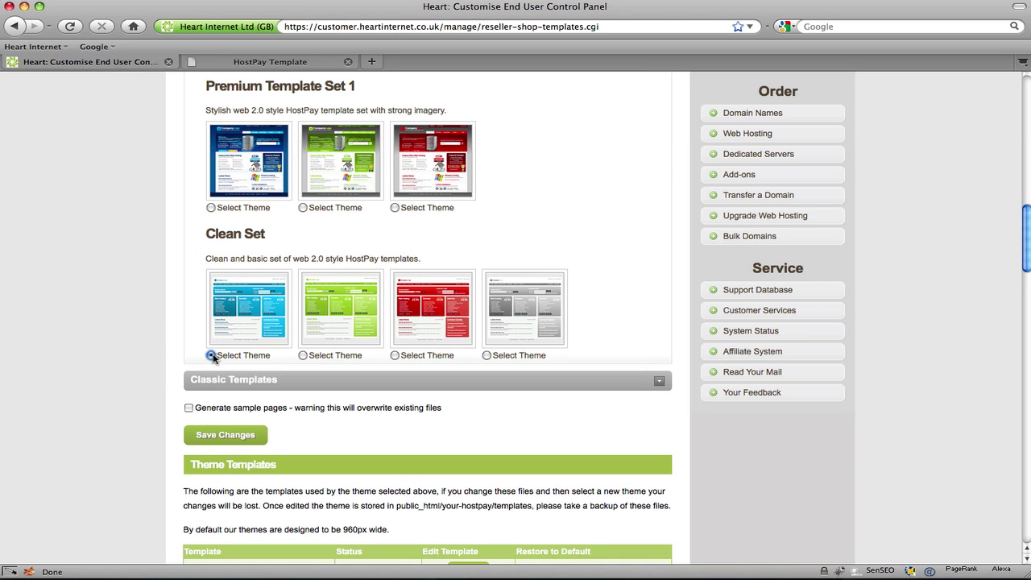
click(190, 407)
click(216, 435)
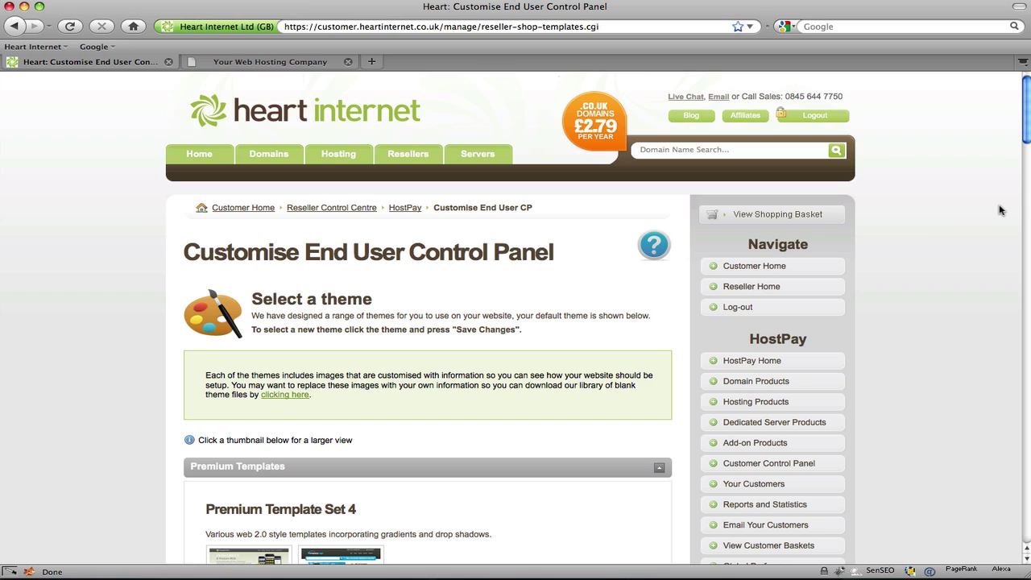
- Look through the Theme Templates and Templates tables, then bring Cyberduck's ftp.hidemos.co.uk window forward
scroll(1026, 103, down, 5)
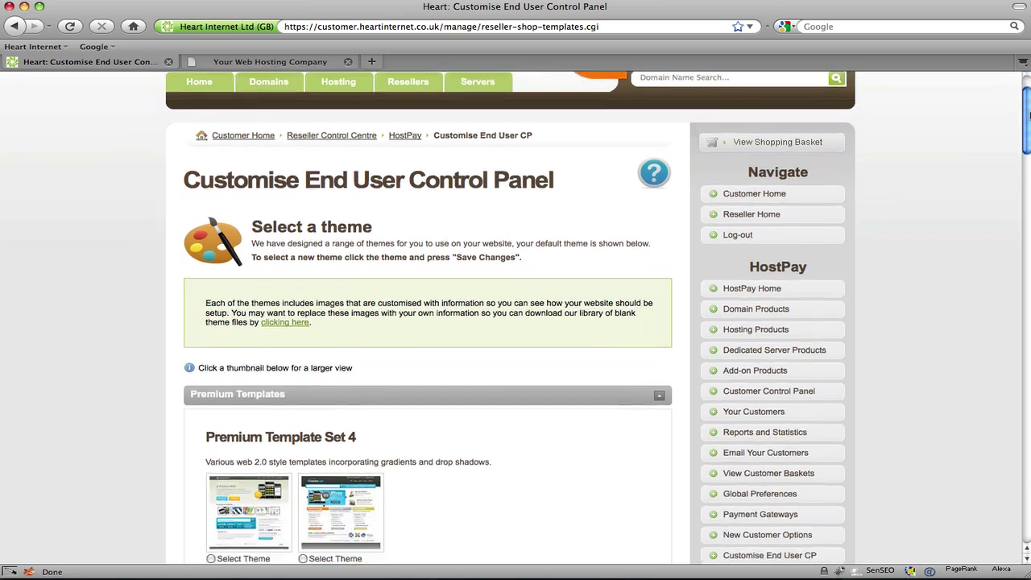
scroll(516, 322, down, 10)
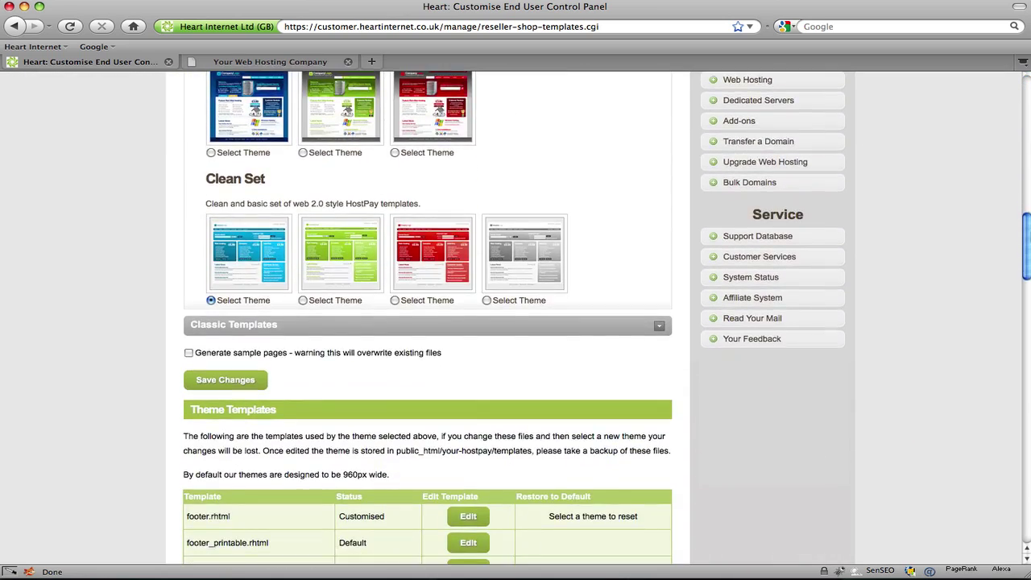
scroll(515, 322, down, 5)
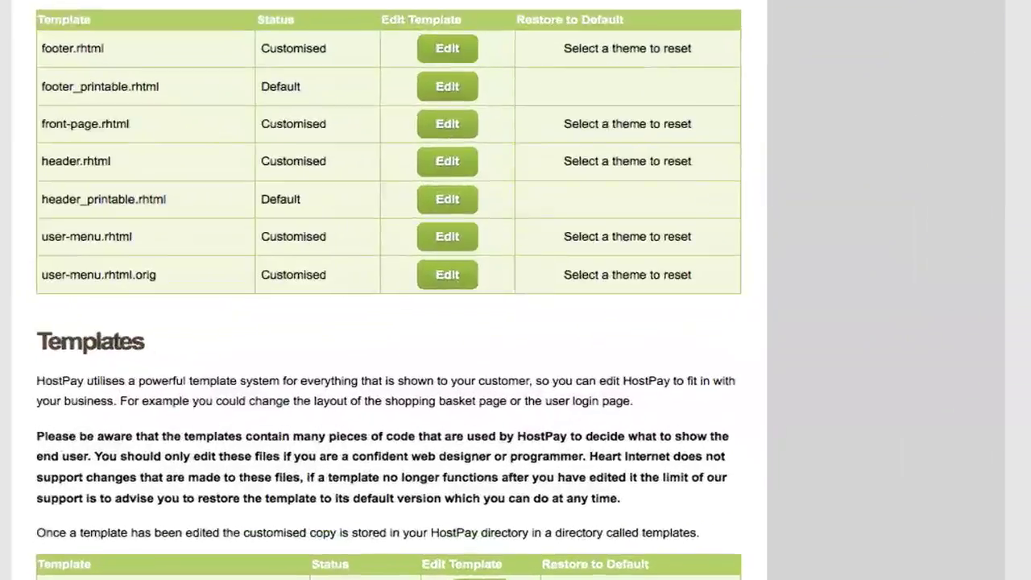
scroll(385, 290, down, 5)
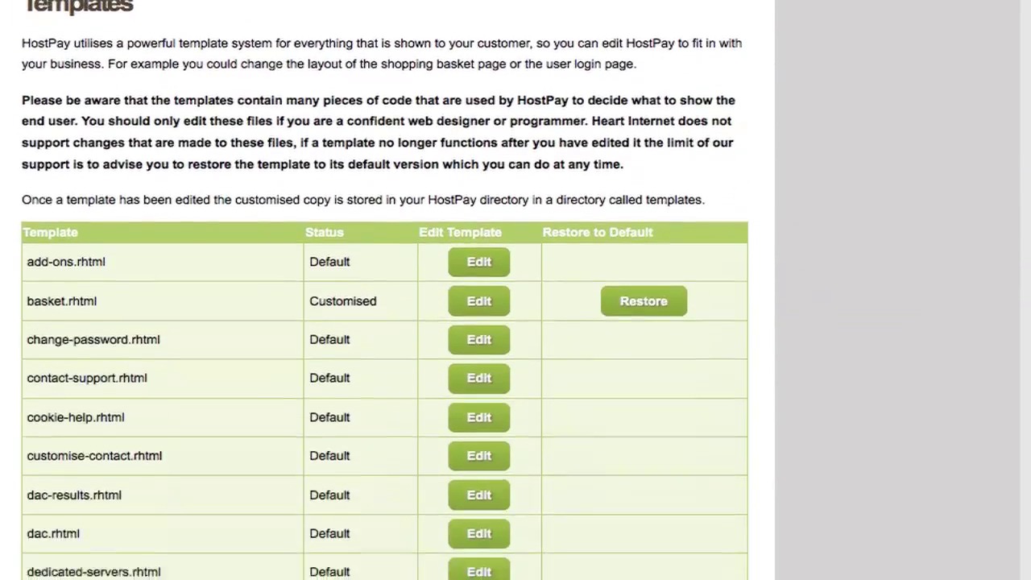
scroll(385, 290, down, 3)
scroll(384, 290, up, 1)
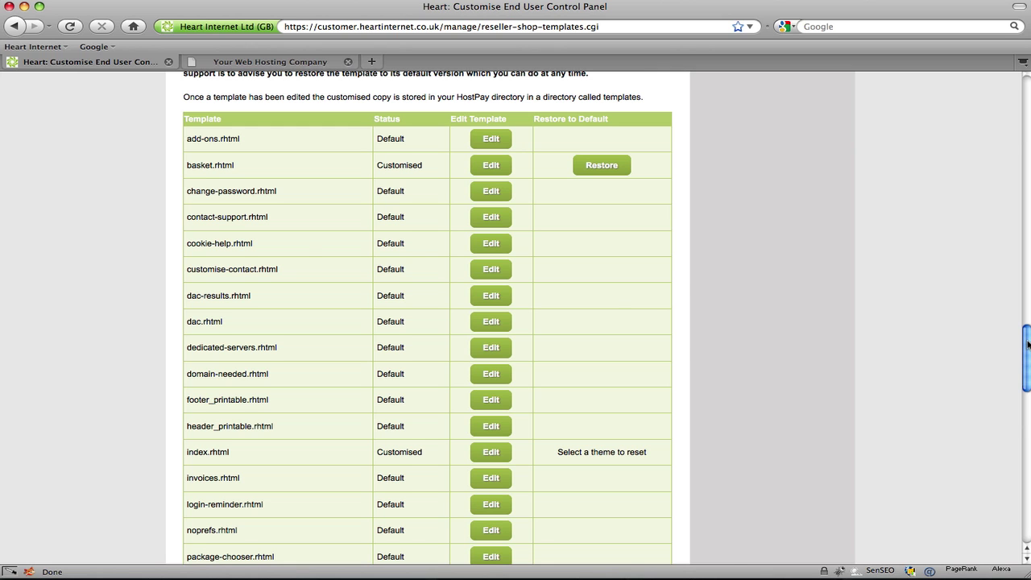
key(super+Tab)
key(super+Tab)
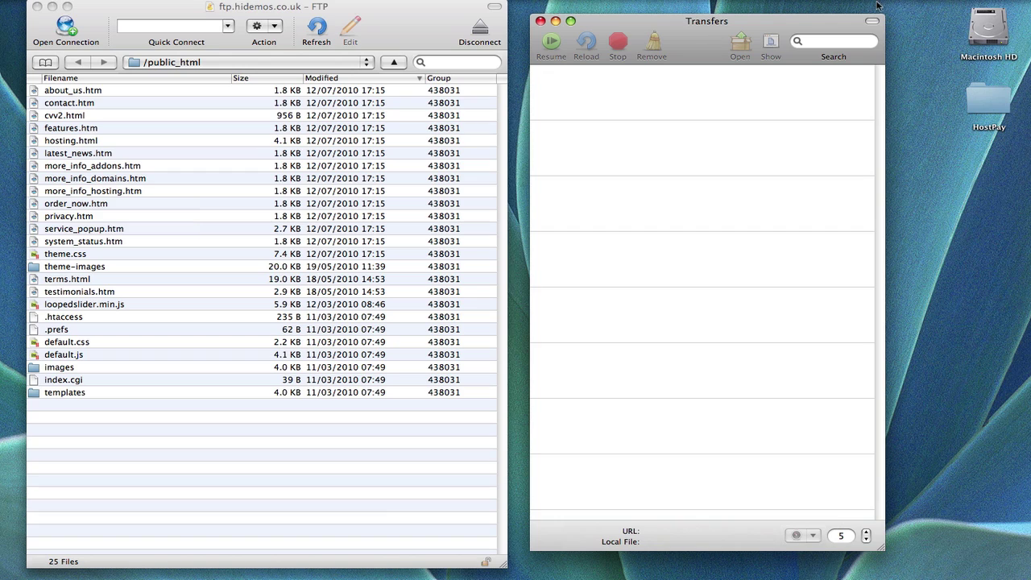
- Leave Cyberduck for the Firefox workspace and open the Firebug add-on page from Google results
click(994, 106)
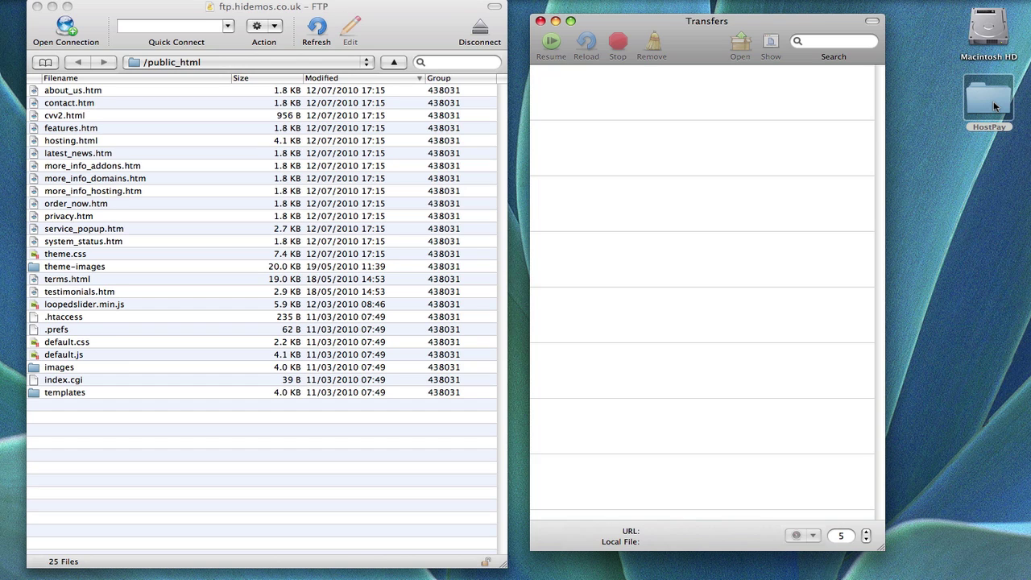
key(ctrl+Left)
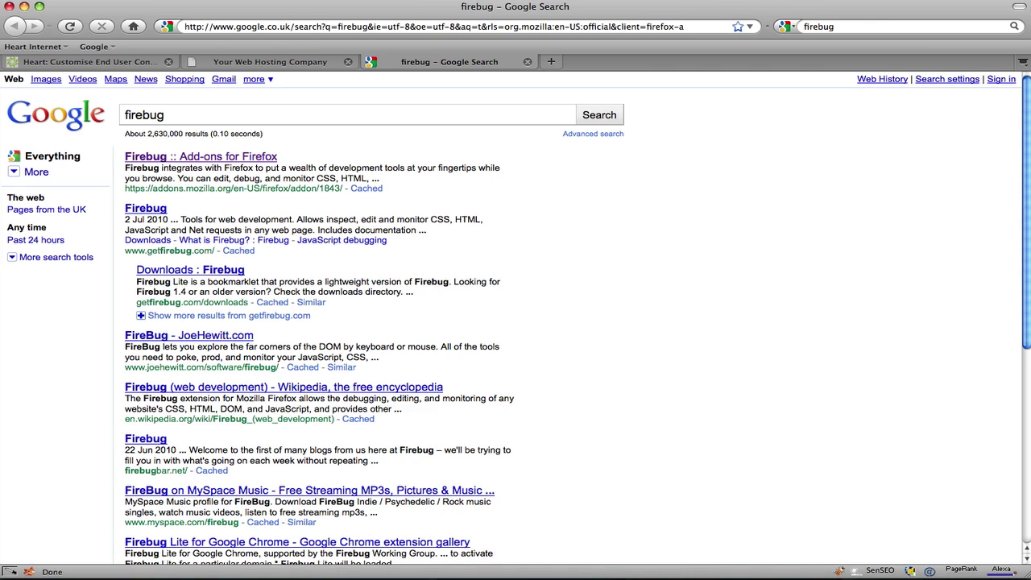
click(169, 161)
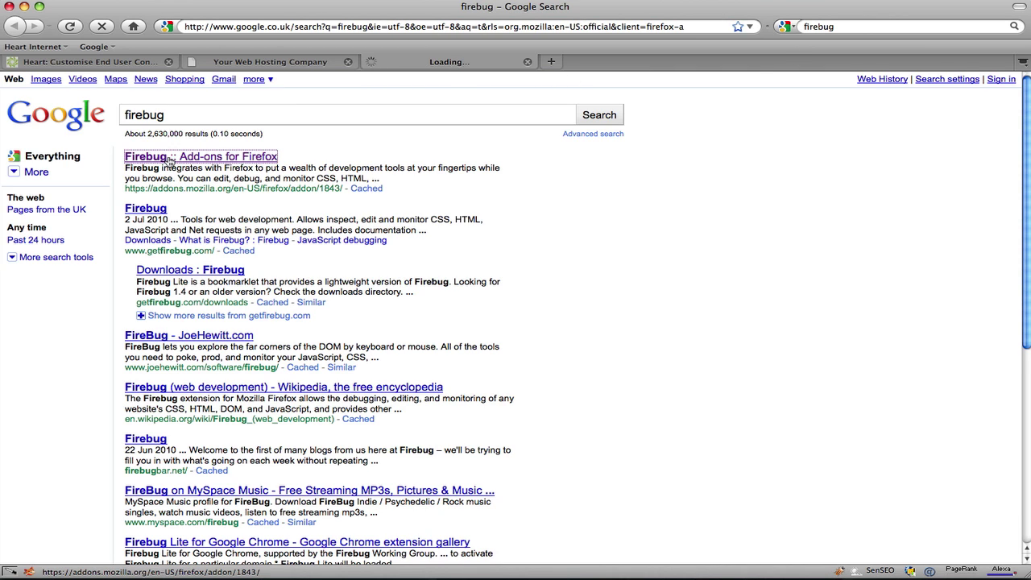
- Scroll the Firebug 1.5.4 add-on page, then close its tab to return to the storefront
scroll(352, 214, down, 3)
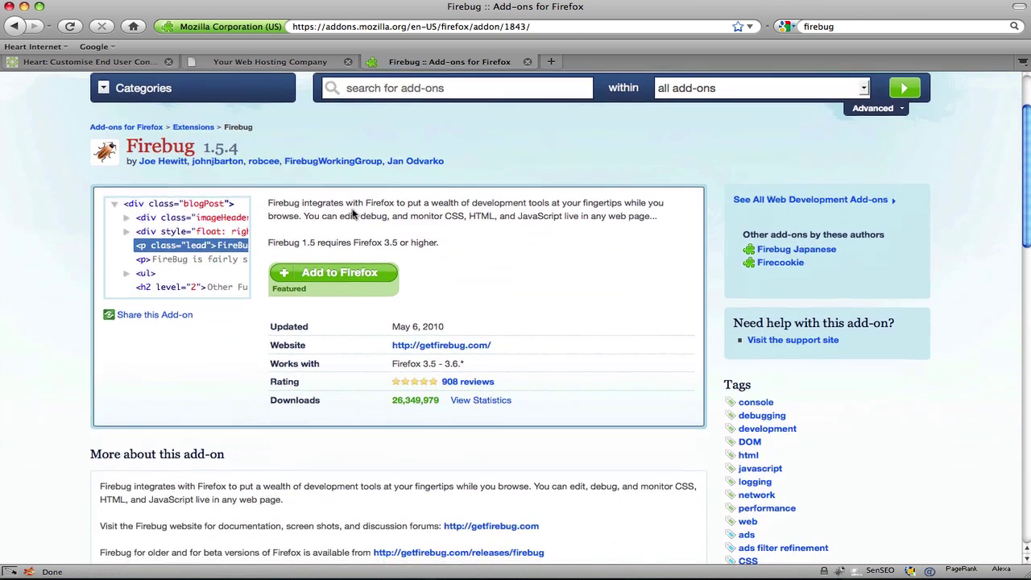
scroll(352, 214, down, 1)
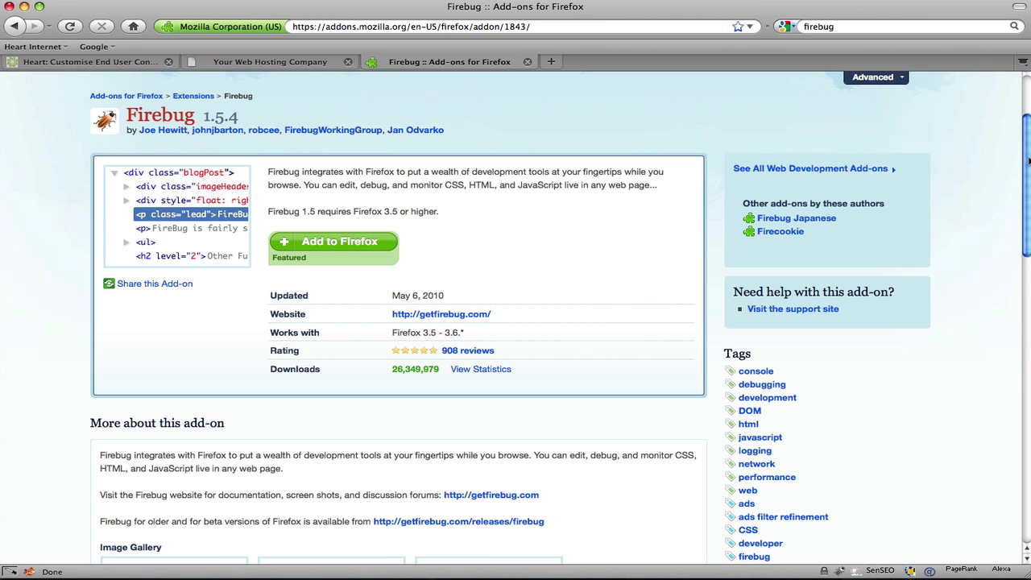
key(super+w)
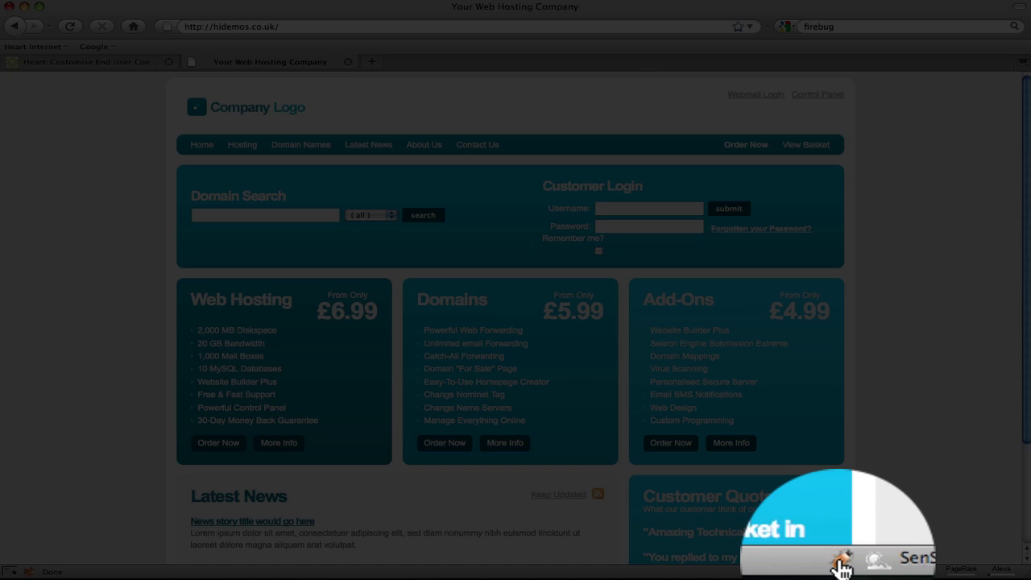
- Open Firebug on the storefront and inspect the #topbox element's markup and theme.css styles
click(842, 567)
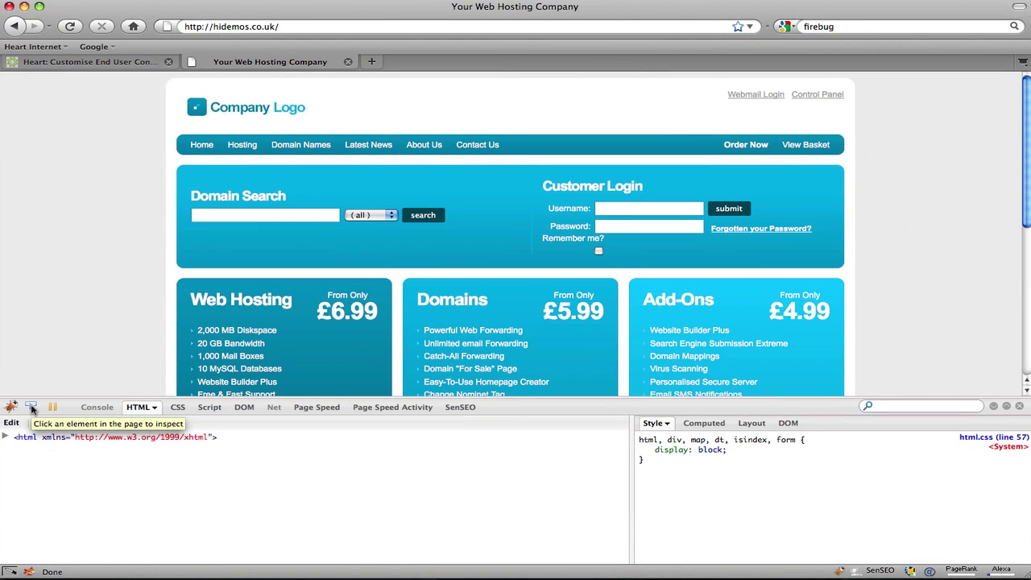
click(31, 408)
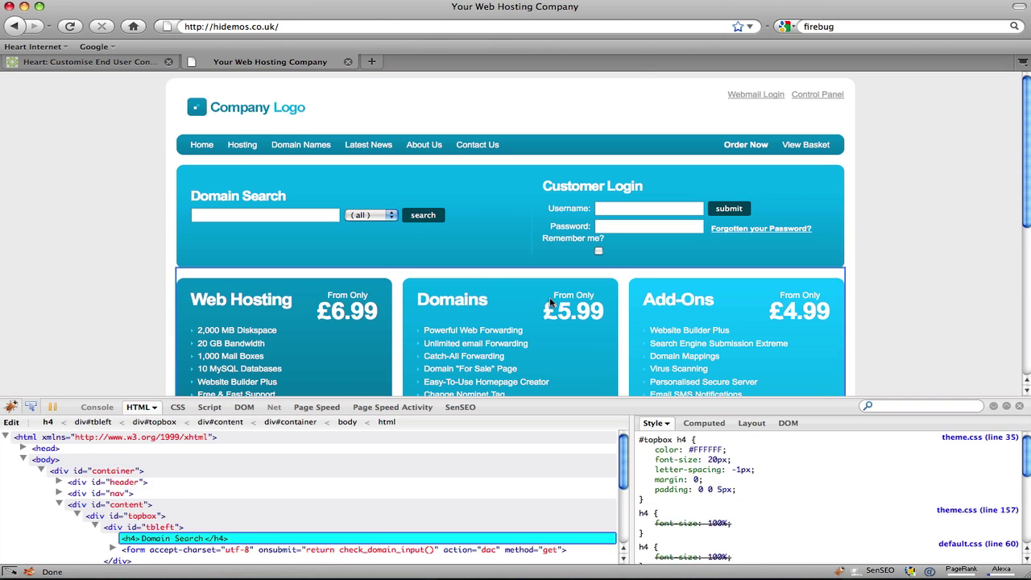
click(734, 347)
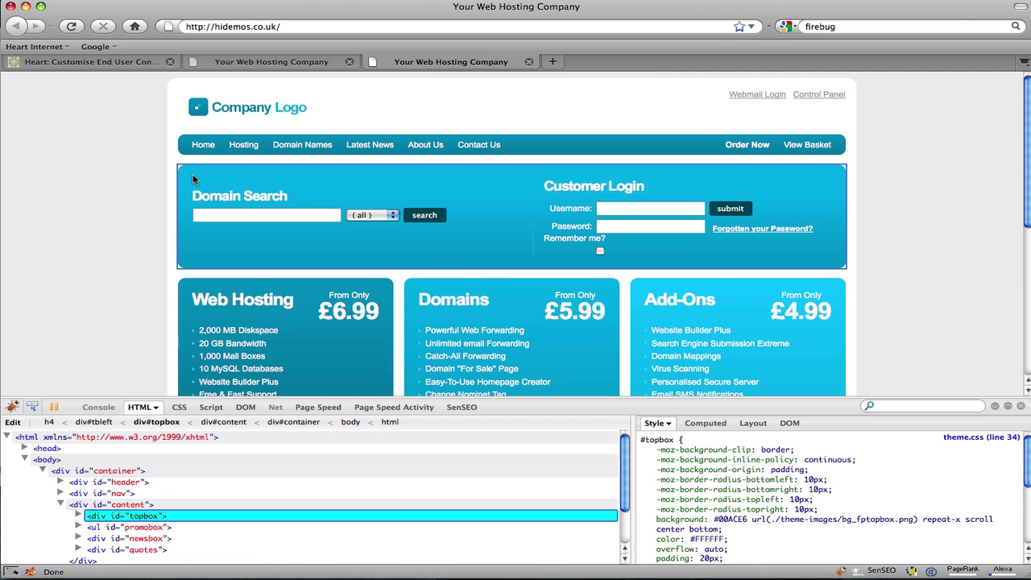
- Switch to Adobe Fireworks to view company_colours.png with the MYCOMPANY logo and swatches
key(super+Tab)
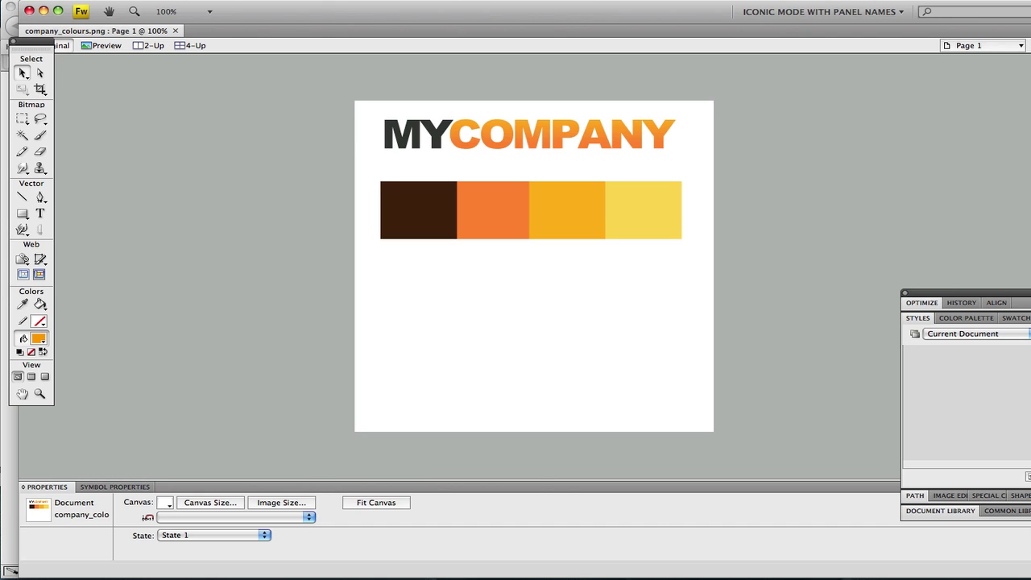
- Back in Firefox, view the Properties of the Company Logo image
key(super+Tab)
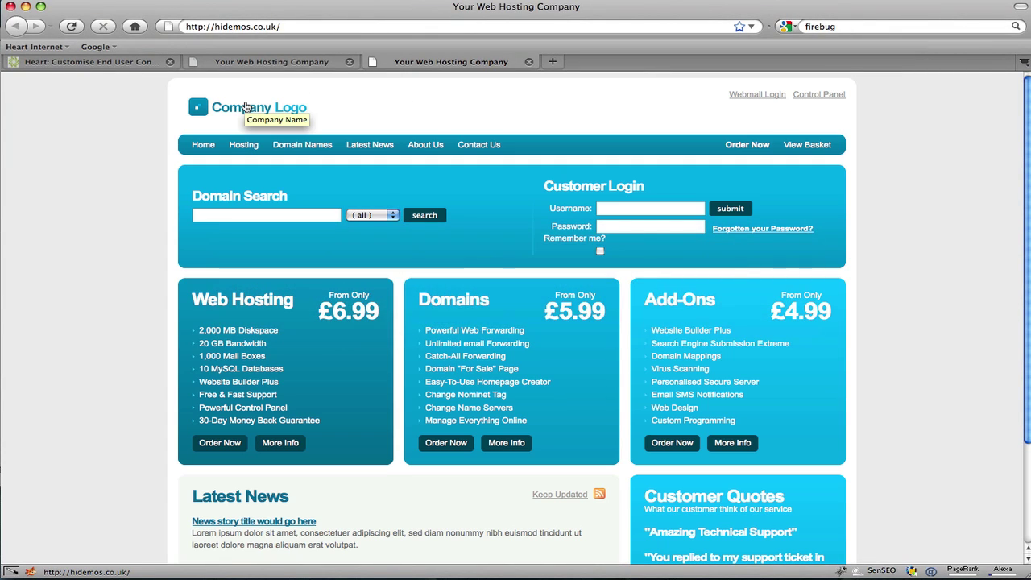
right_click(246, 107)
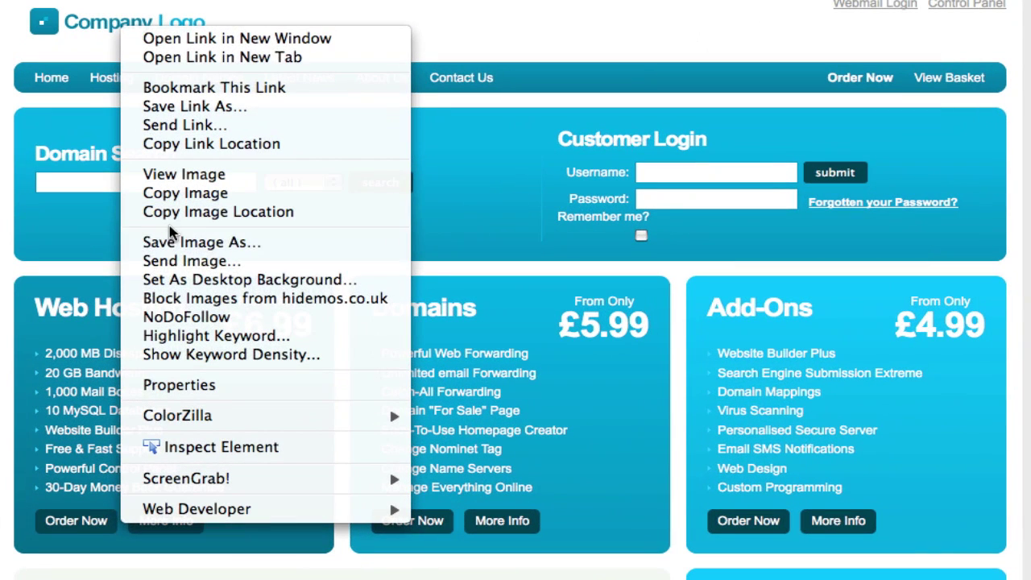
click(173, 385)
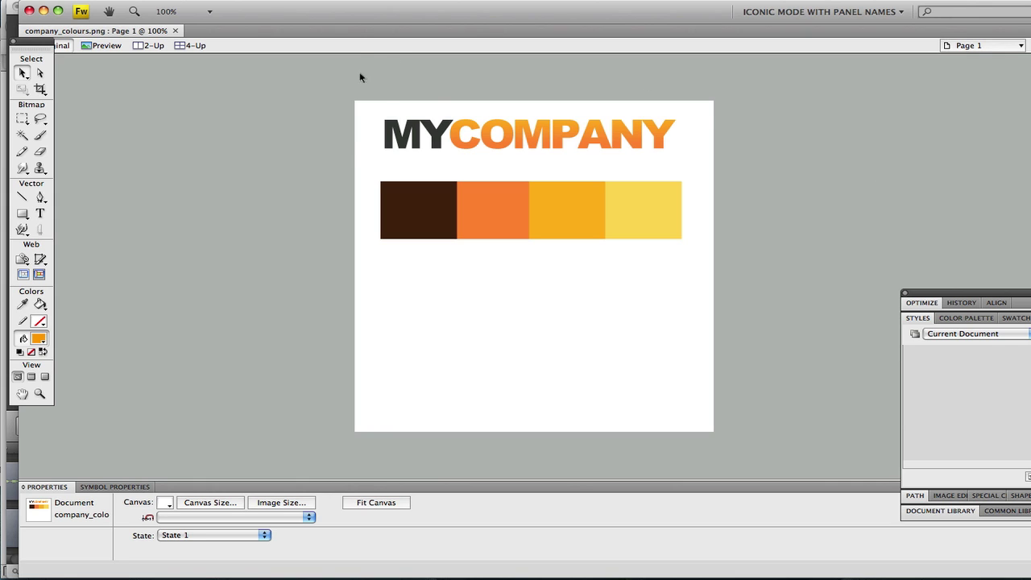
- Copy the MYCOMPANY wordmark into a new 407 by 45 document
drag(360, 77, 694, 158)
key(ctrl+c)
key(ctrl+n)
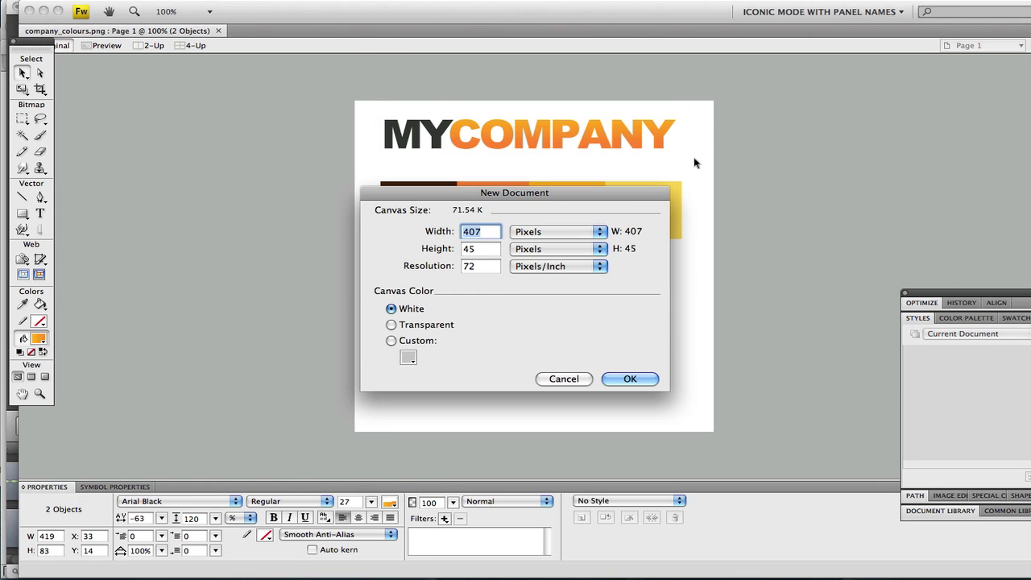
key(Return)
key(ctrl+v)
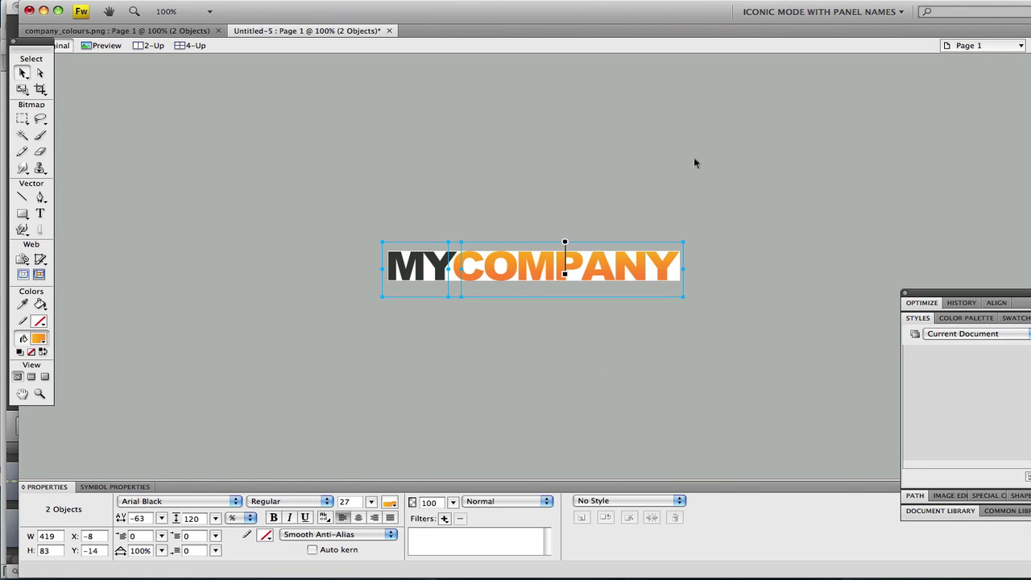
- Resize the image to 30 pixels high with proportions constrained
click(257, 2)
mouse_move(266, 7)
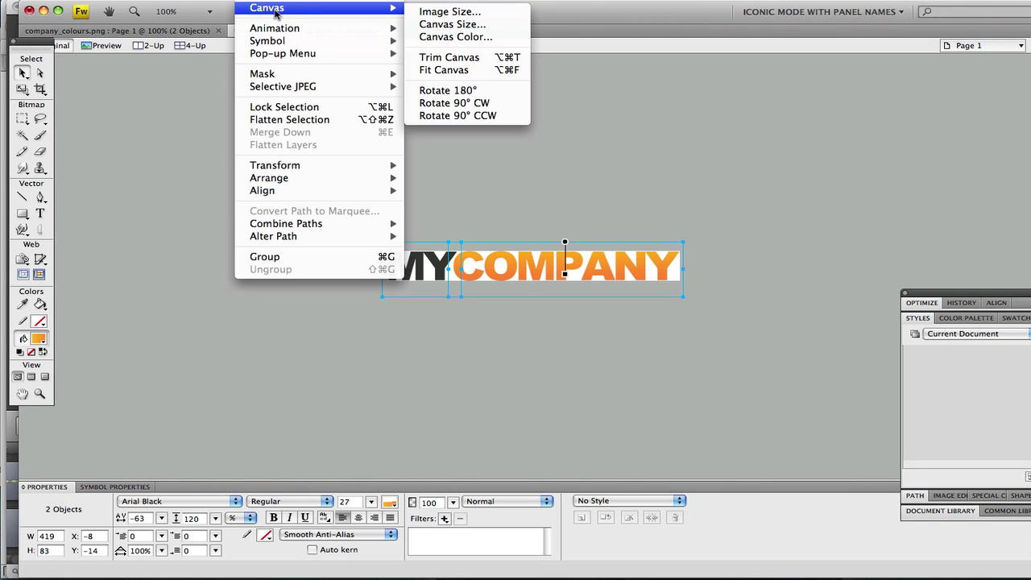
click(448, 12)
key(Tab)
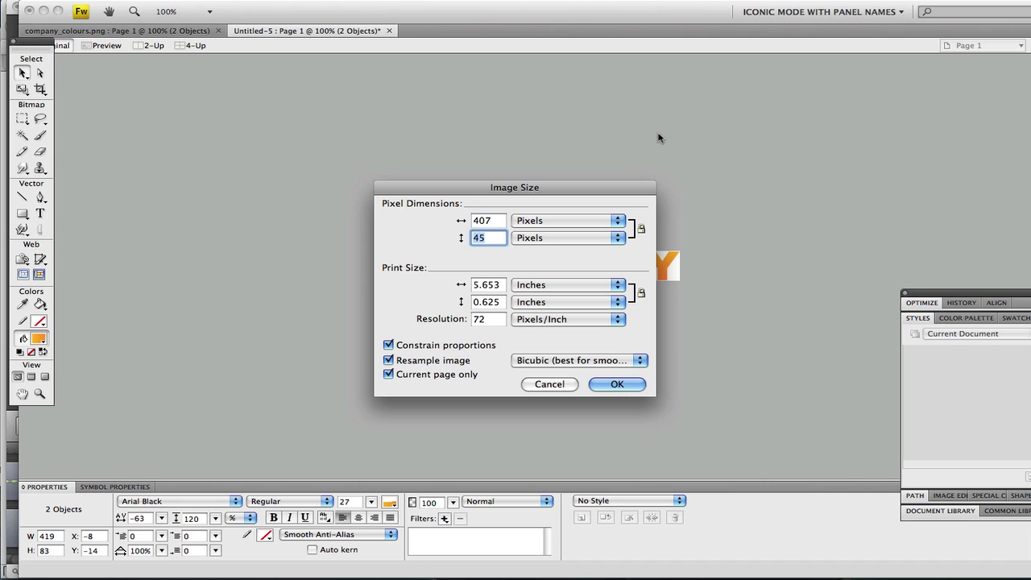
text(30)
key(Return)
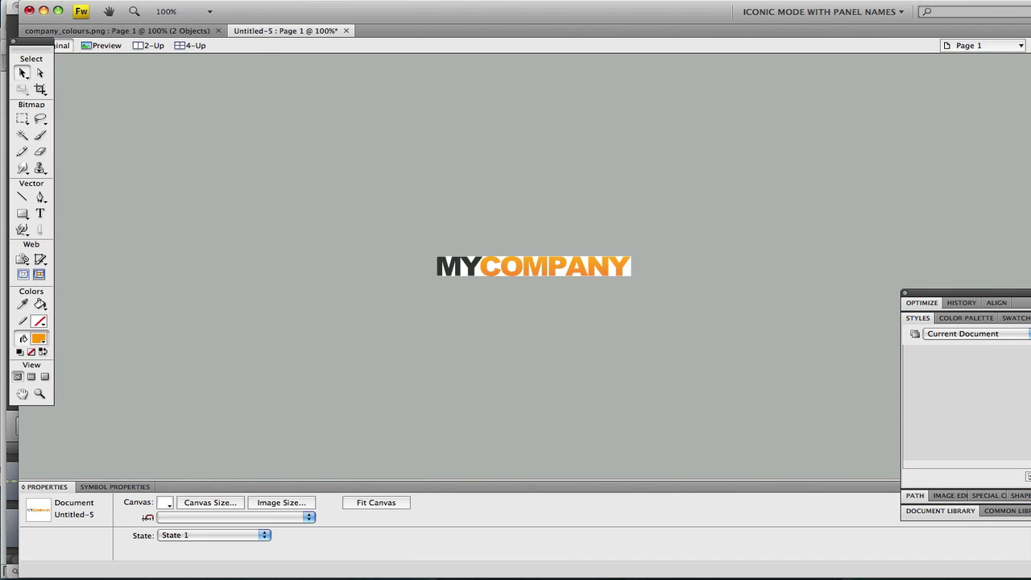
- Use the Export Wizard for the web with a 256-colour dithered GIF palette
click(109, 1)
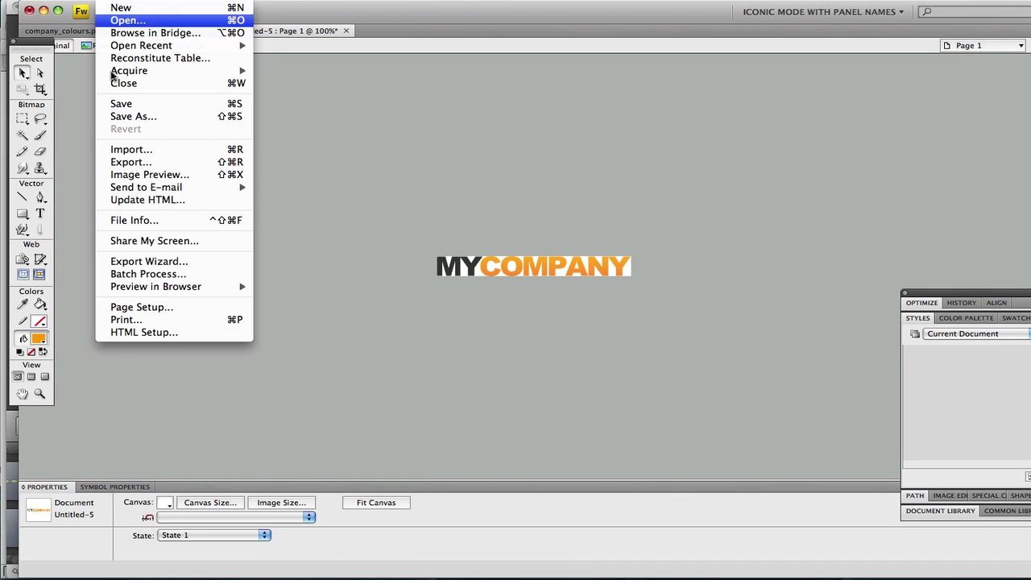
click(180, 262)
click(635, 381)
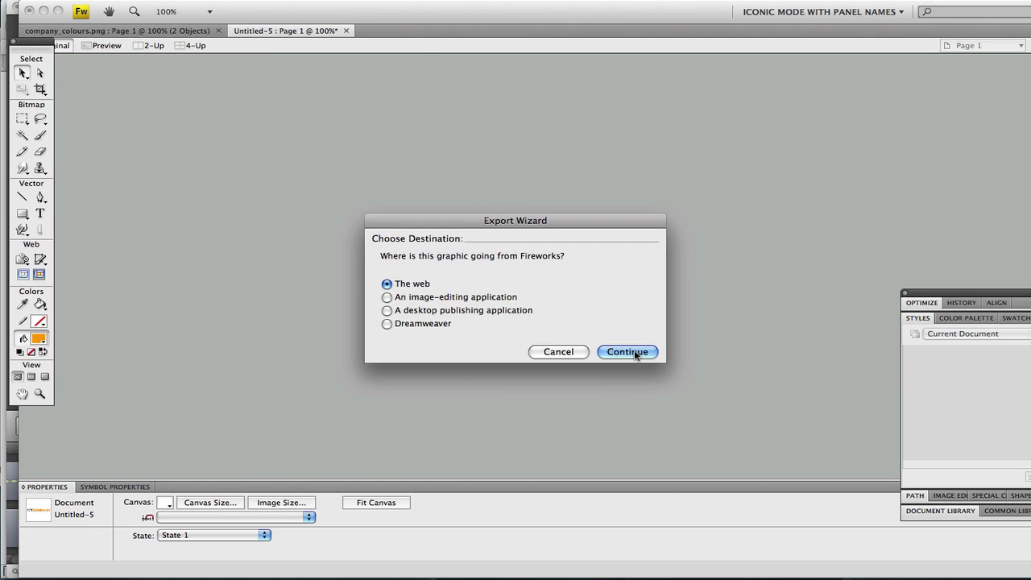
click(636, 354)
click(634, 367)
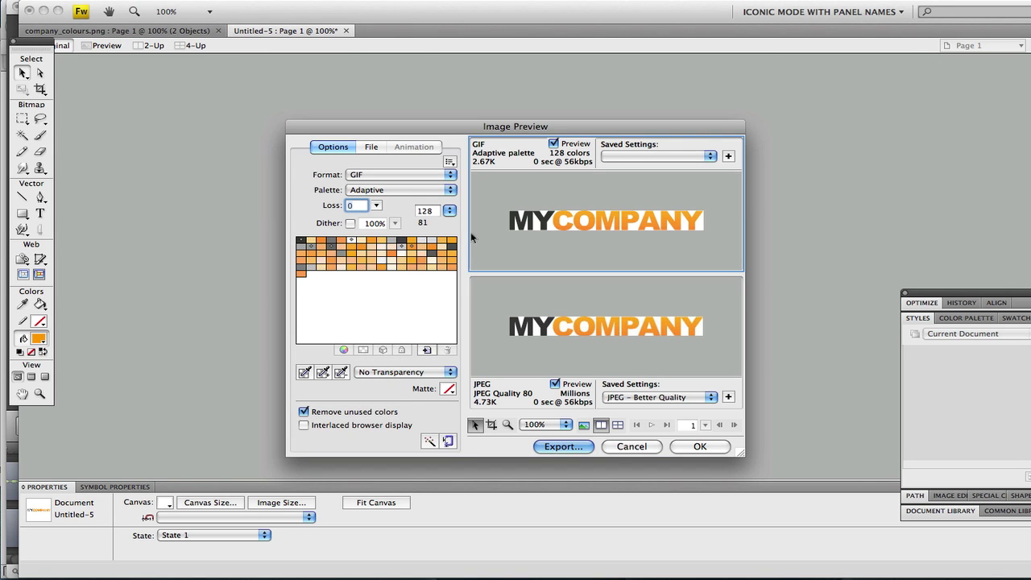
click(450, 210)
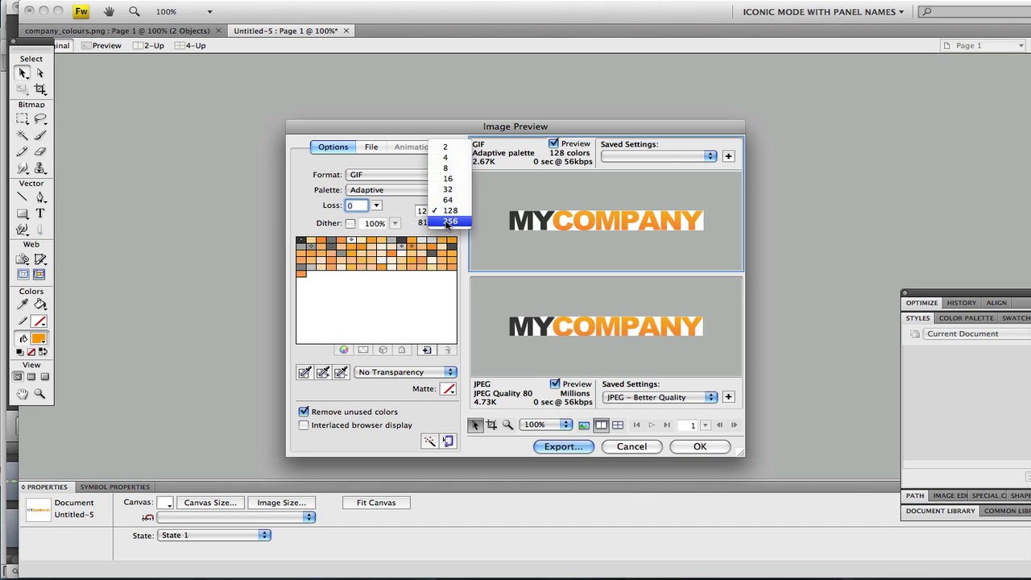
click(448, 222)
click(350, 223)
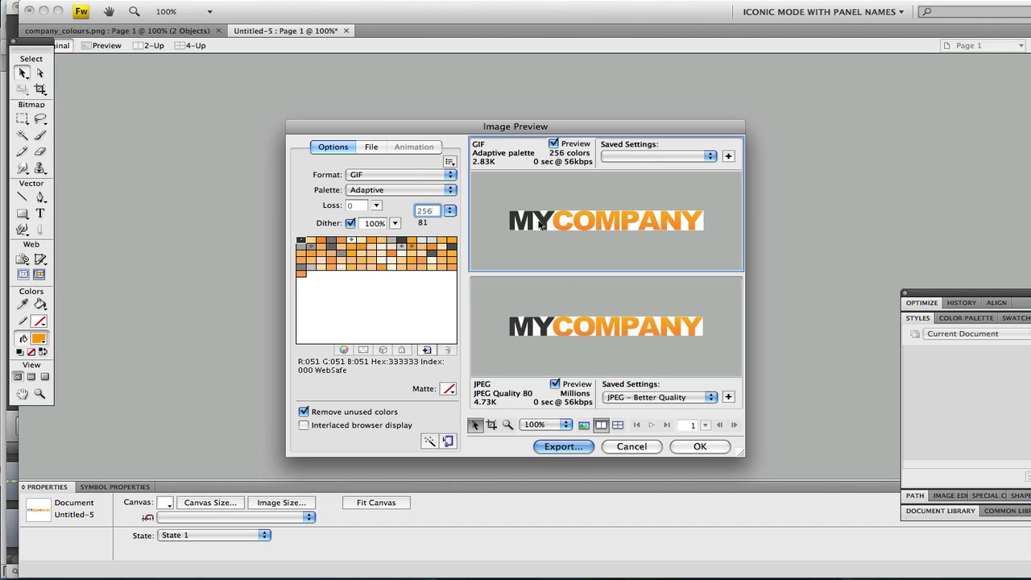
click(565, 448)
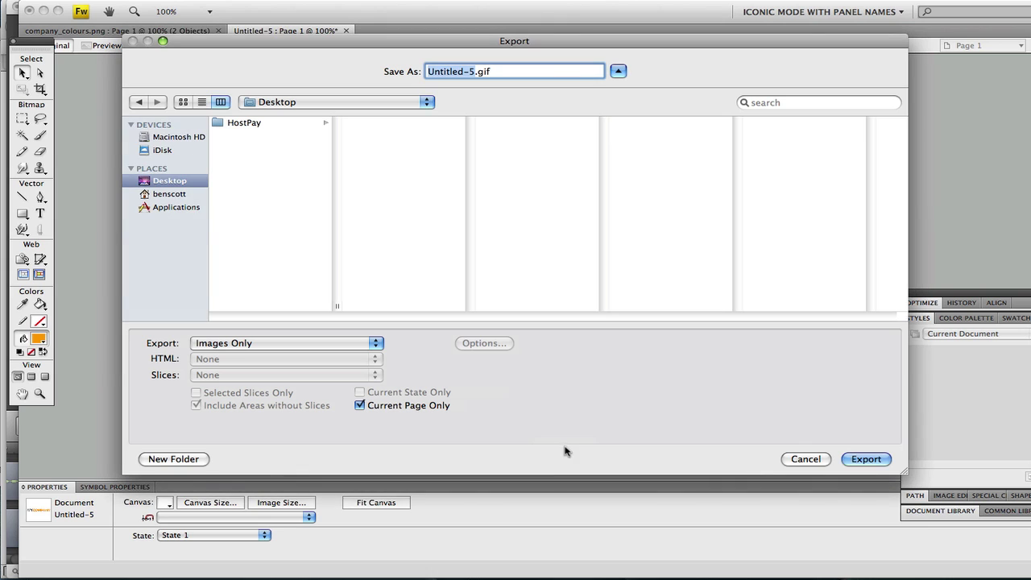
- Save the export as logo.gif in HostPay/theme-images, replacing the existing file
click(243, 125)
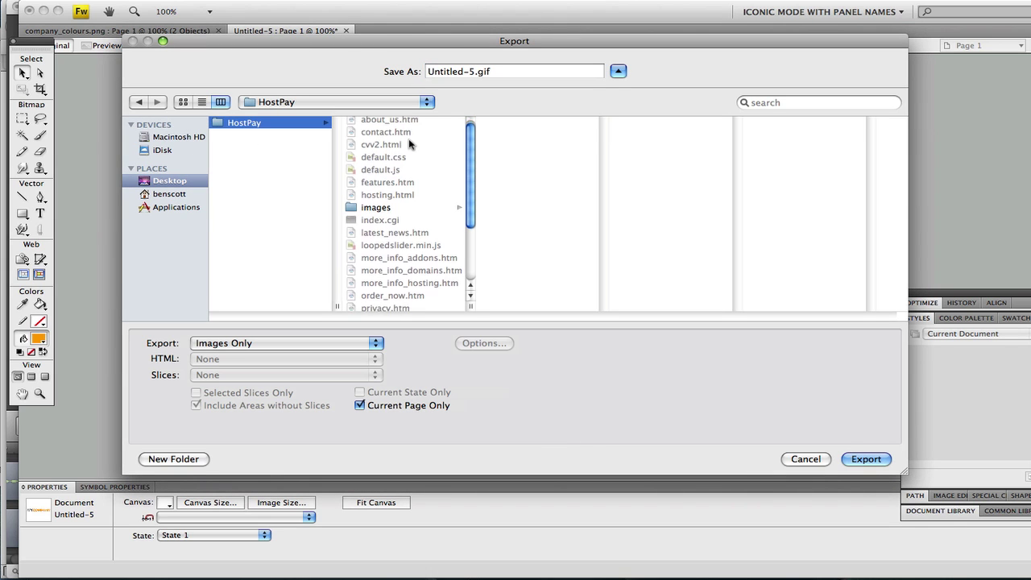
scroll(409, 143, down, 5)
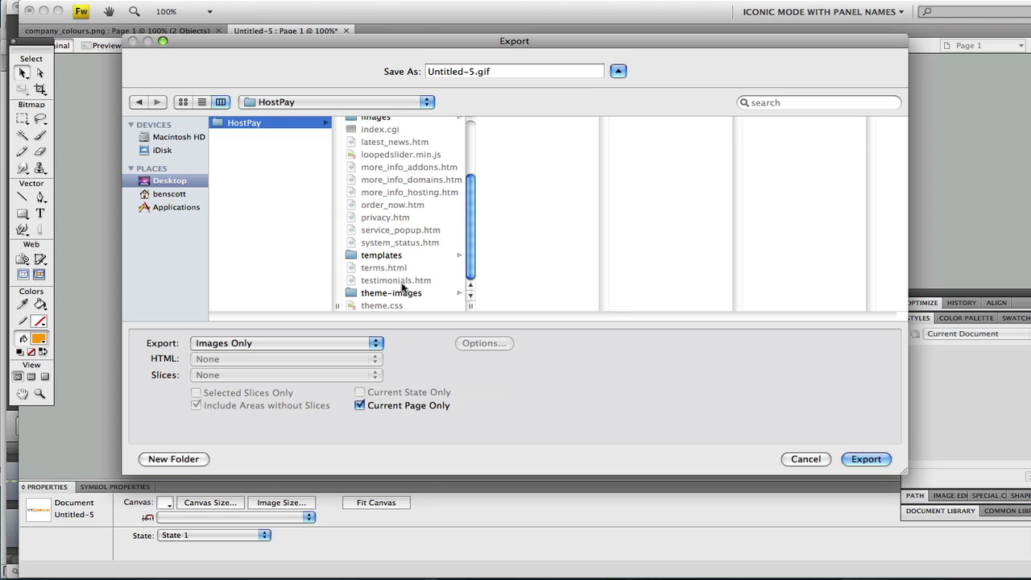
click(387, 295)
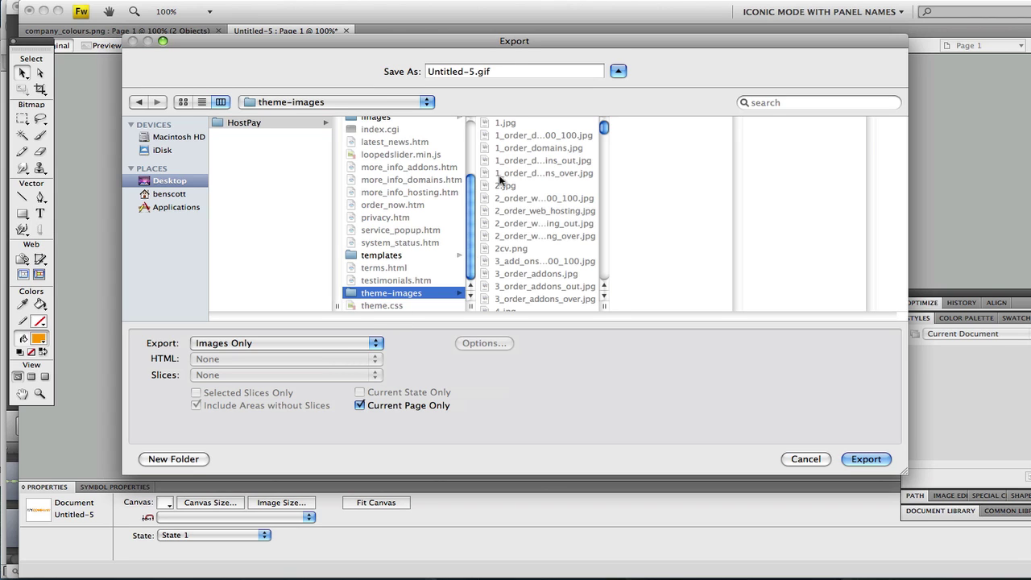
drag(475, 71, 430, 71)
key(BackSpace)
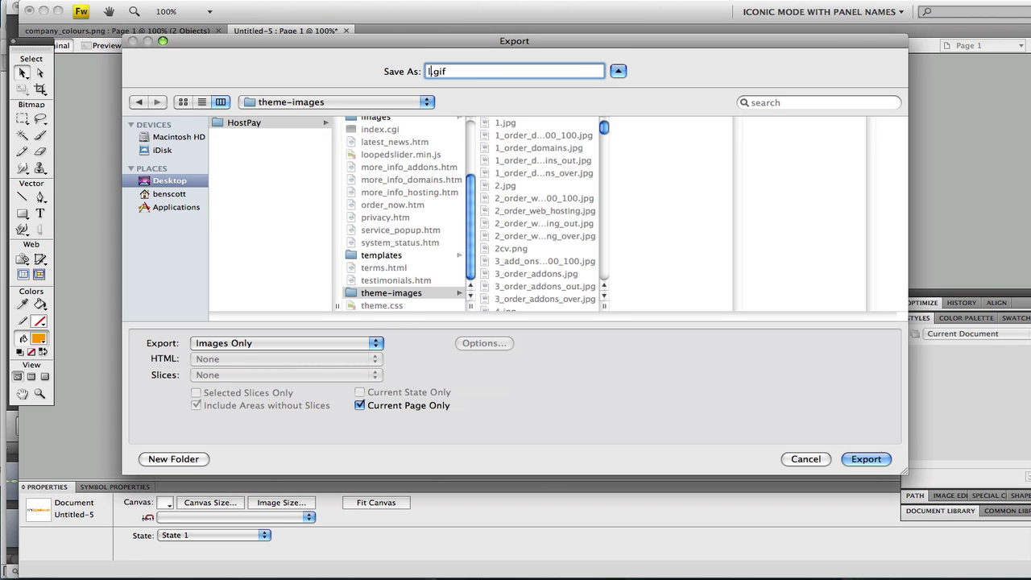
text(logo)
key(Return)
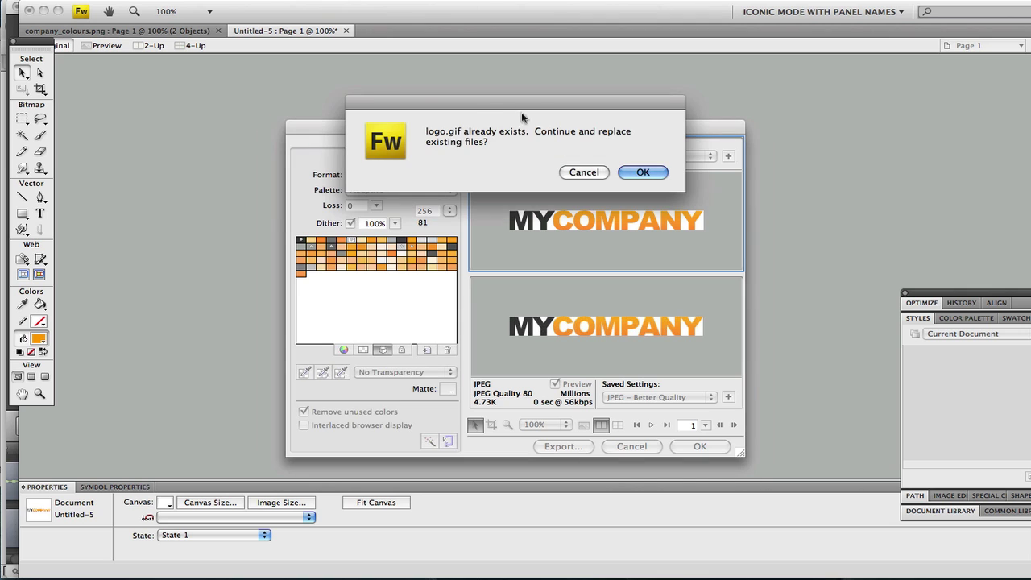
click(642, 171)
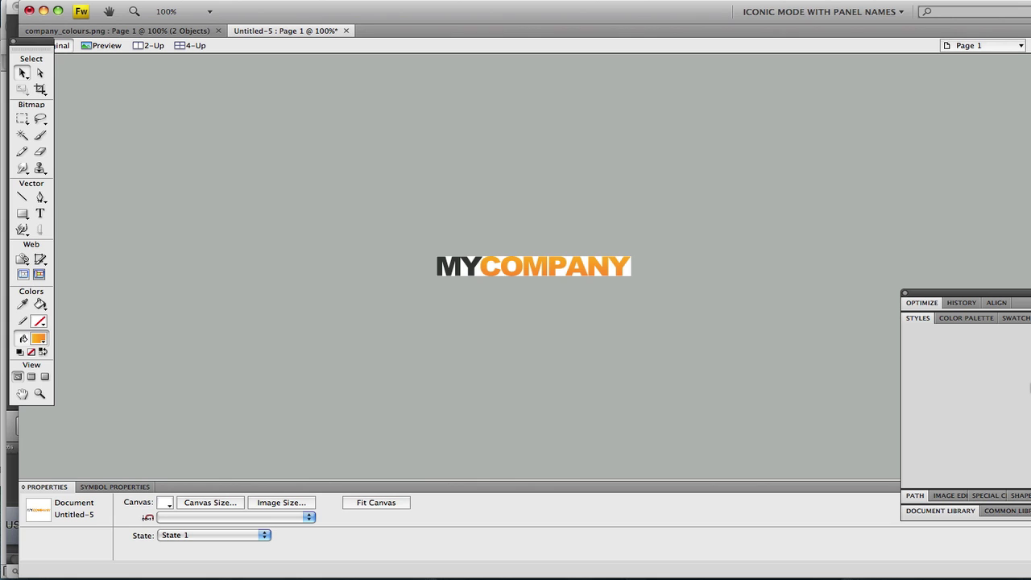
- Upload the local logo.gif to the server's /public_html/theme-images, overwriting the old one
key(super+Tab)
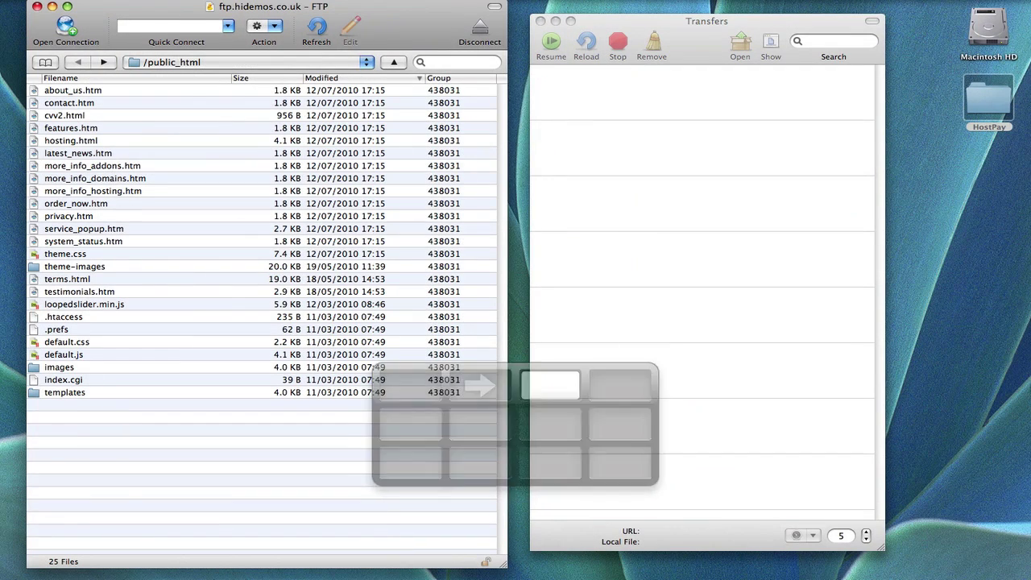
double_click(64, 266)
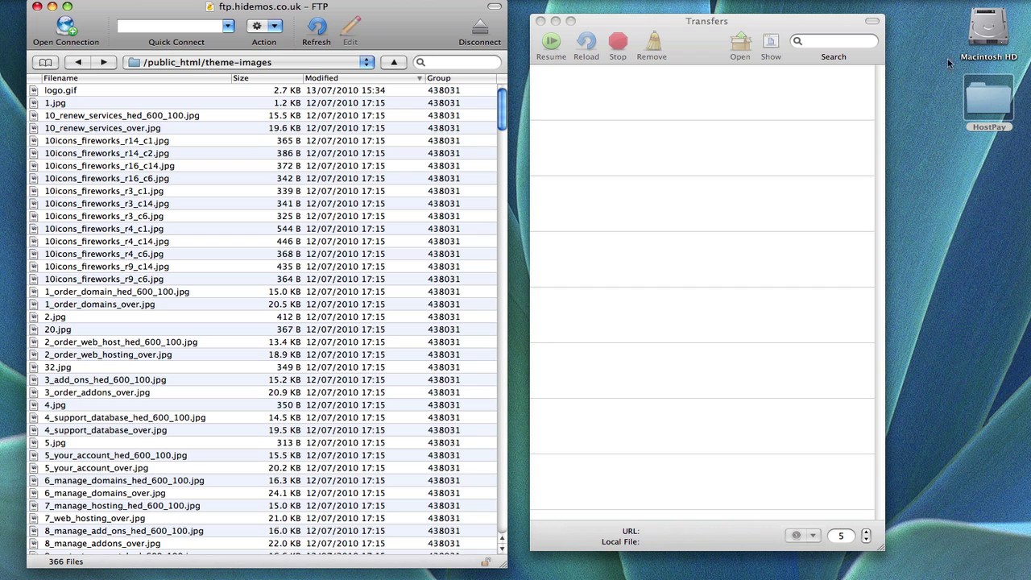
double_click(986, 101)
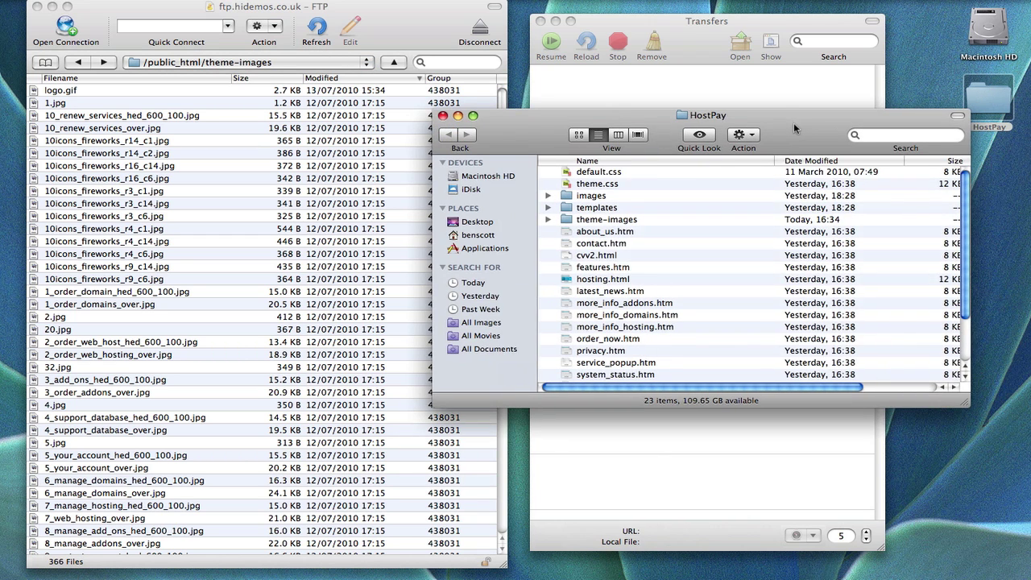
drag(794, 122, 893, 156)
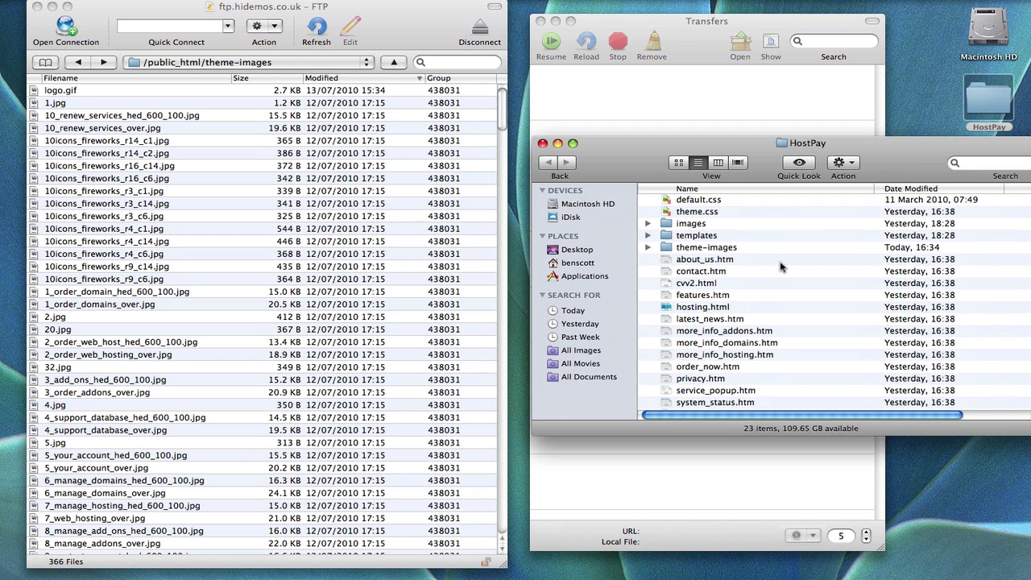
double_click(688, 249)
click(697, 201)
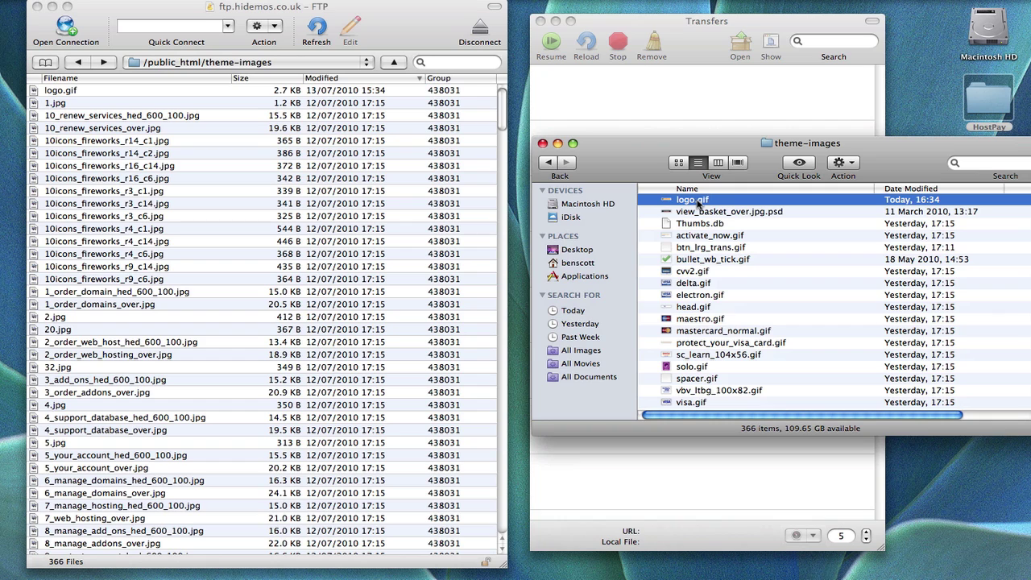
drag(697, 204, 208, 231)
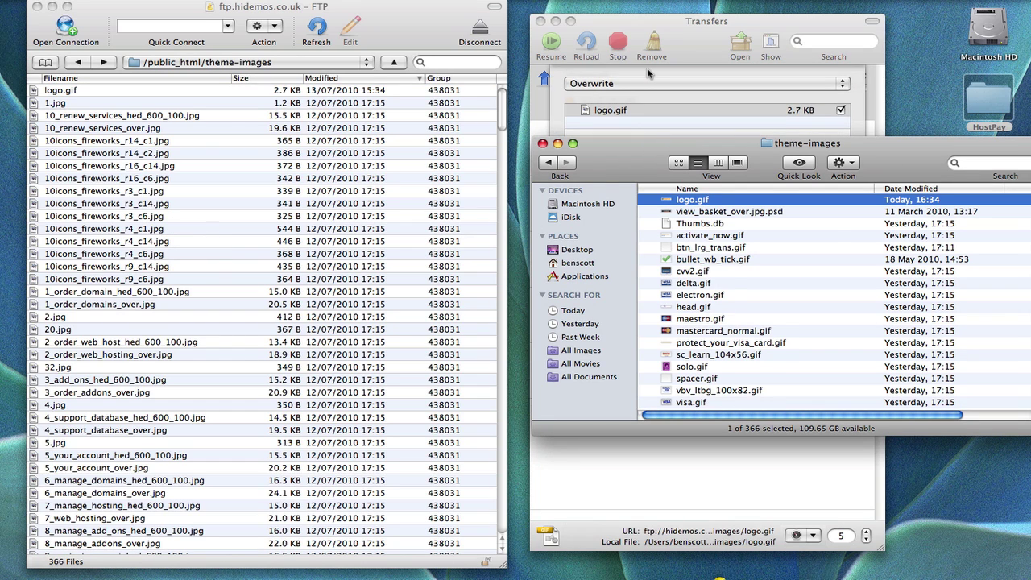
click(648, 73)
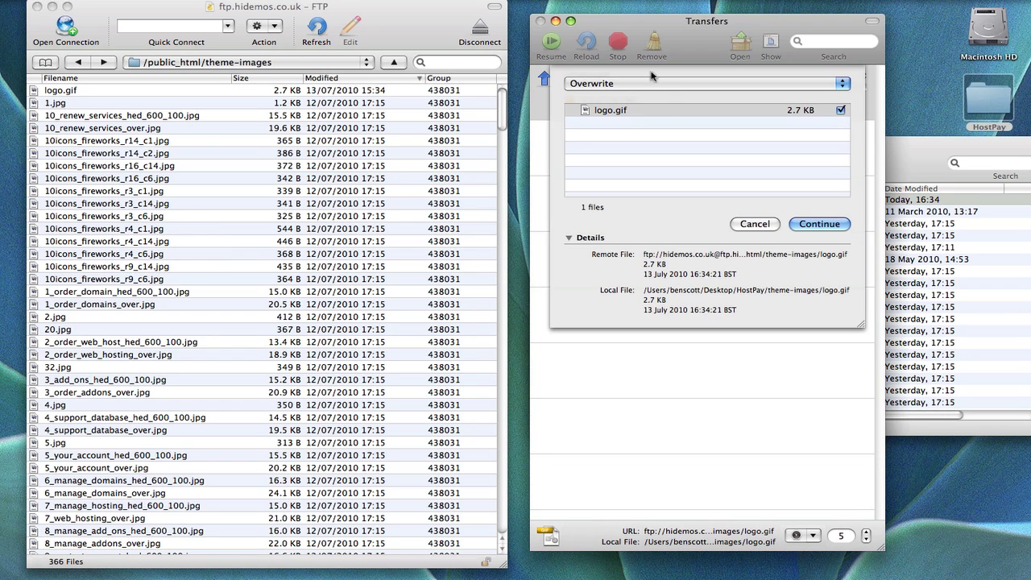
click(821, 225)
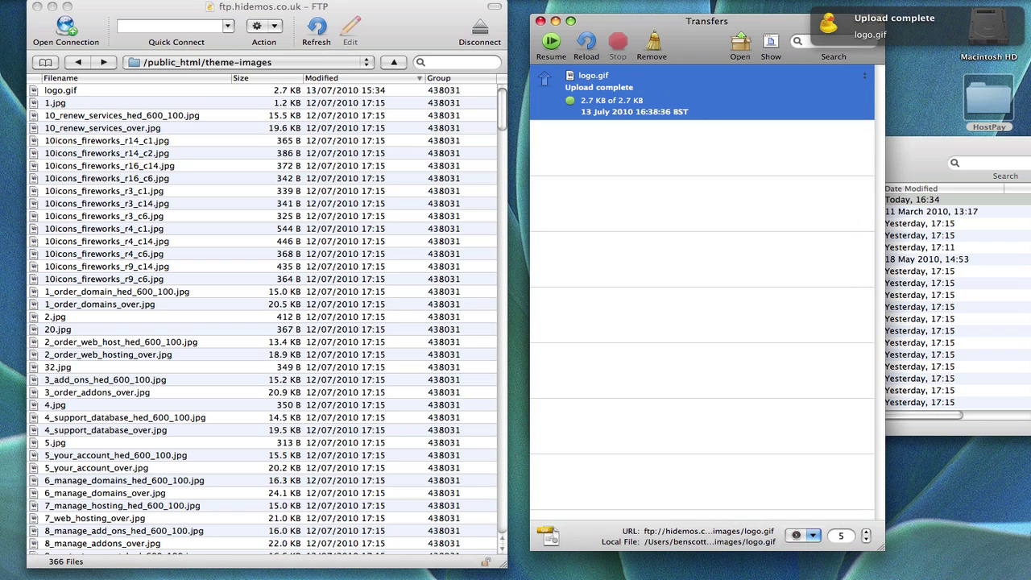
key(super+Tab)
key(super+Tab)
key(super+Tab)
key(super+Tab)
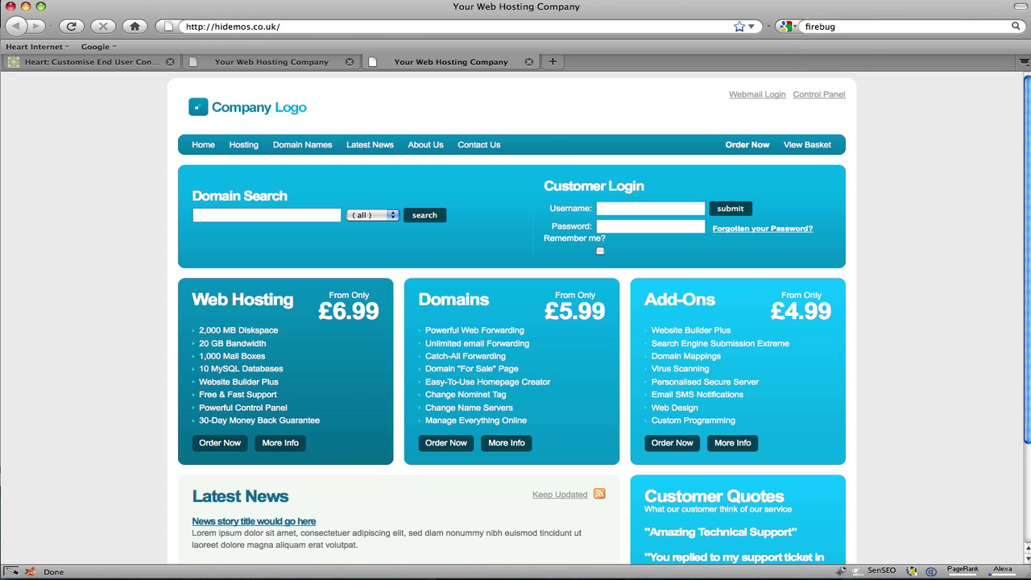
- Reload the hidemos.co.uk page to check for the new MYCOMPANY logo
click(71, 27)
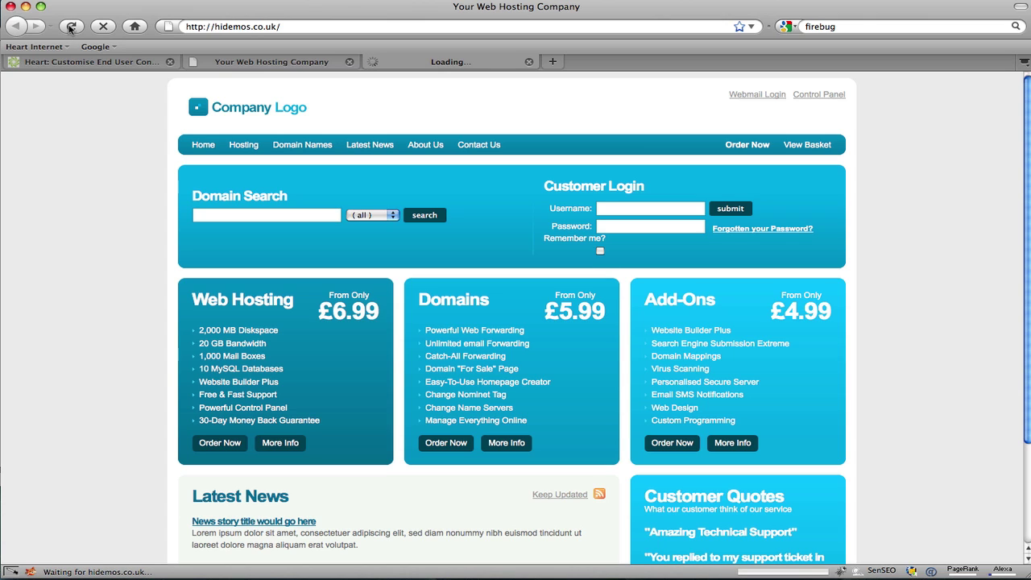